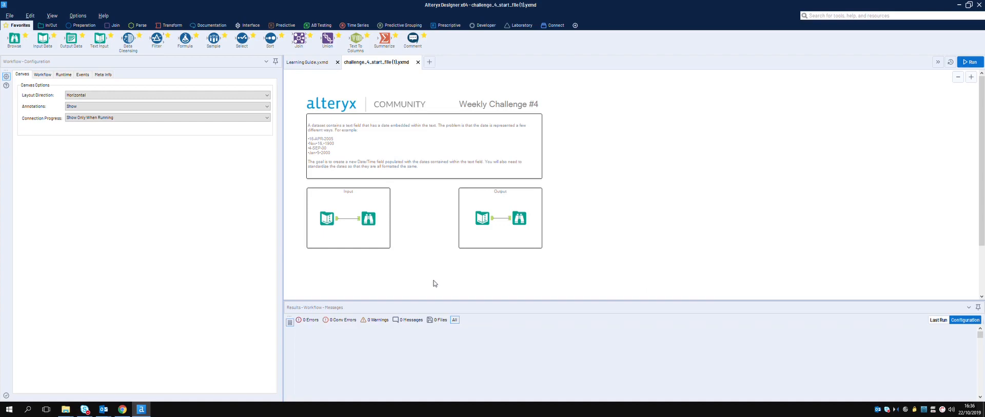
# Step: Read the Challenge #4: Date Parsing brief in Chrome and examine the Input box's text data in Alteryx Designer
pyautogui.click(123, 409)
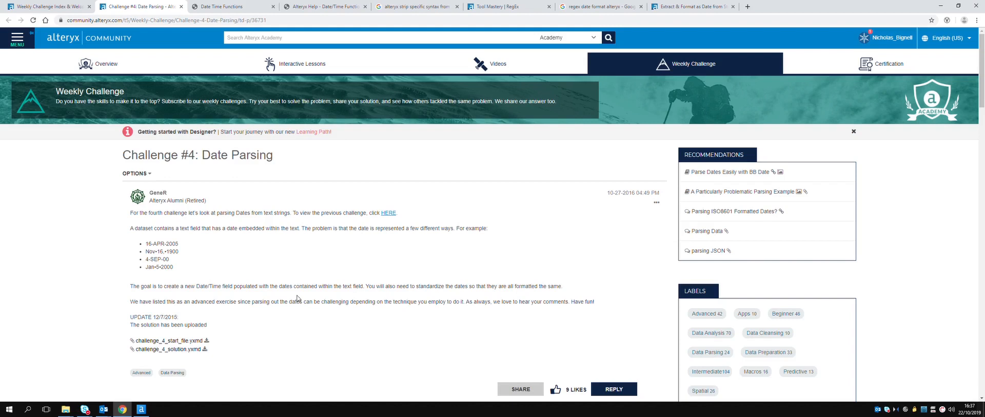
pyautogui.click(141, 409)
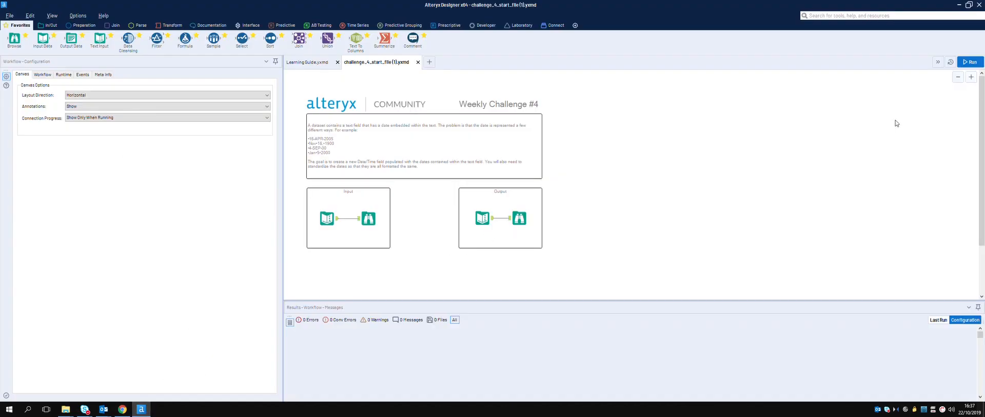
pyautogui.click(972, 78)
pyautogui.click(971, 78)
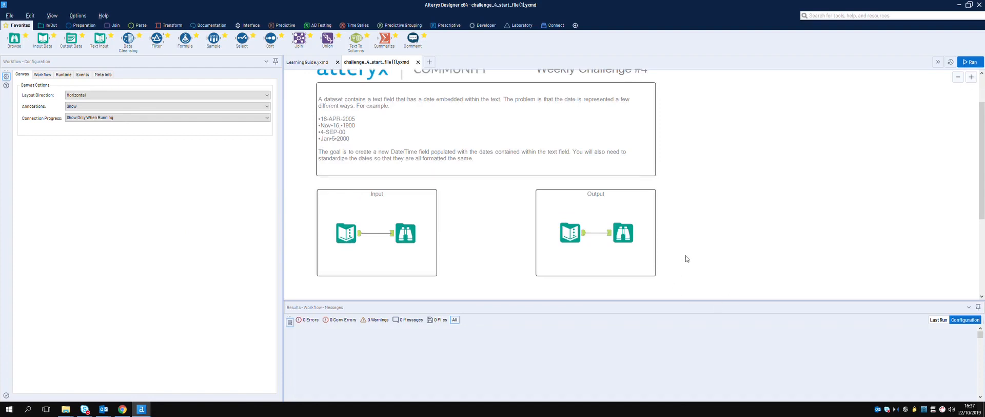
pyautogui.click(353, 236)
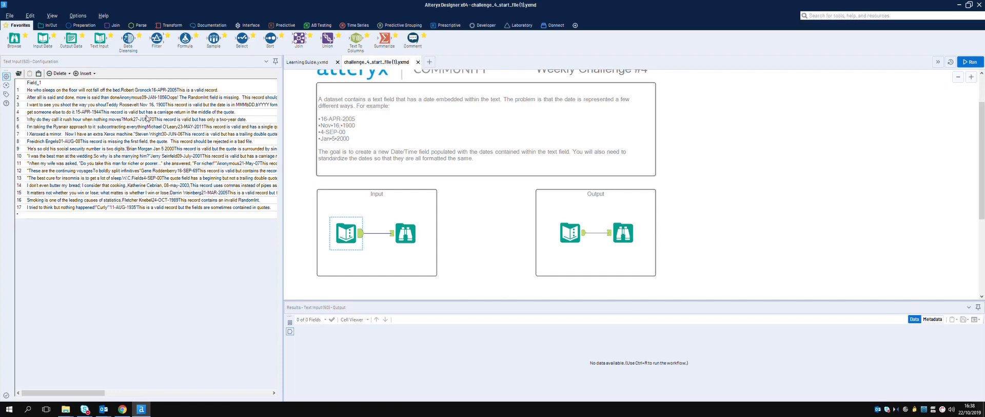
# Step: Copy the formula (\d{4}-\d{2}-\d{2}) from the "Extract & Format as Date from String RegEx" discussion in Chrome
pyautogui.click(141, 25)
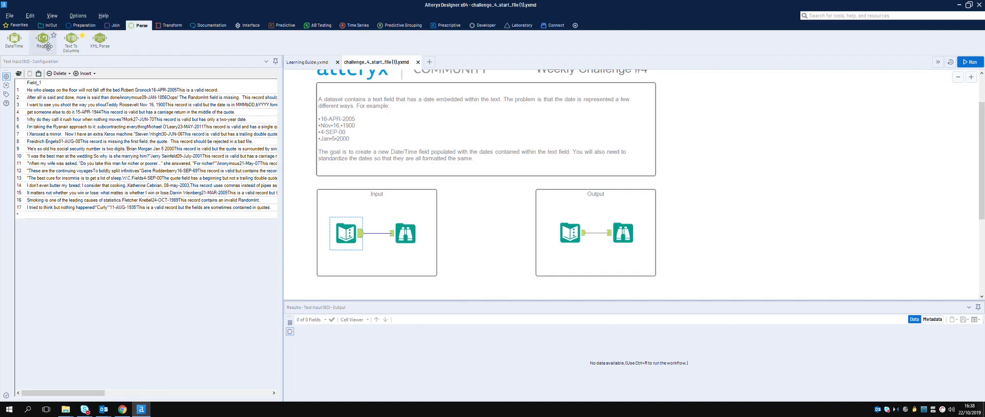
pyautogui.click(122, 409)
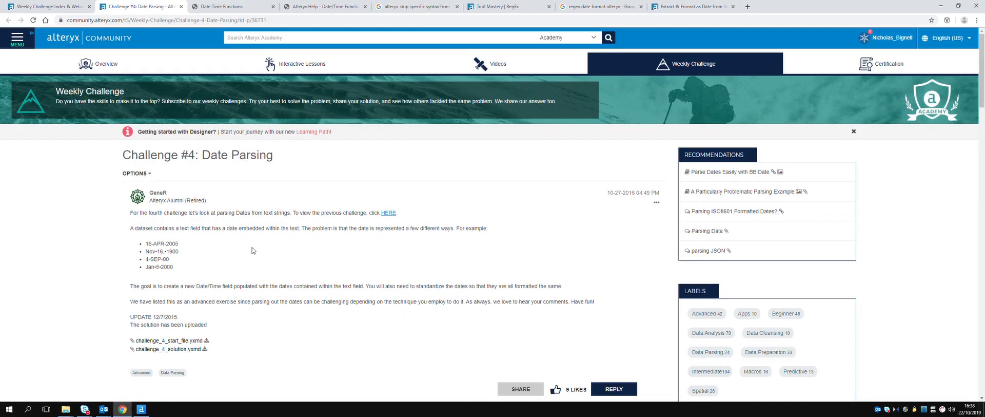
pyautogui.click(603, 8)
pyautogui.click(680, 10)
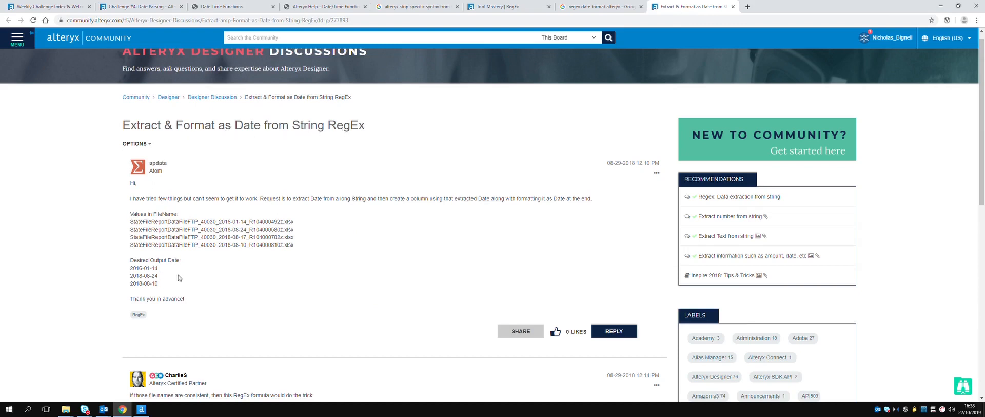
pyautogui.moveTo(130, 268); pyautogui.dragTo(157, 272)
pyautogui.scroll(-2, 175, 269)
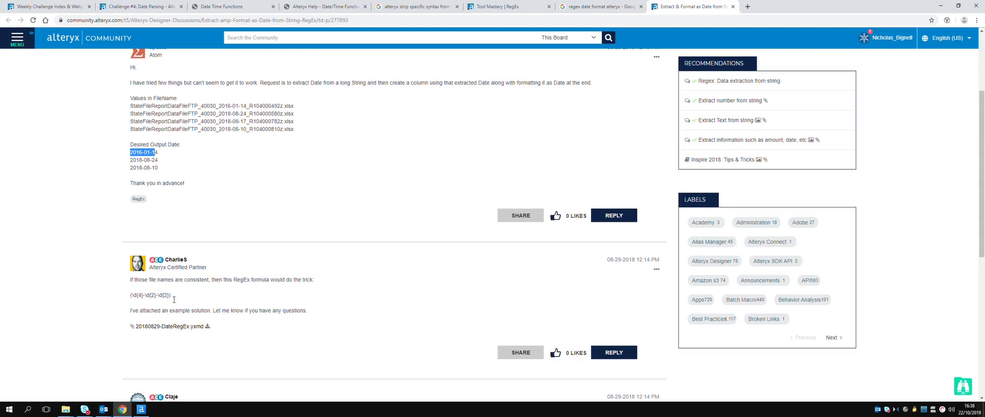
pyautogui.moveTo(174, 300); pyautogui.dragTo(117, 297)
pyautogui.hotkey('ctrl', 'c')
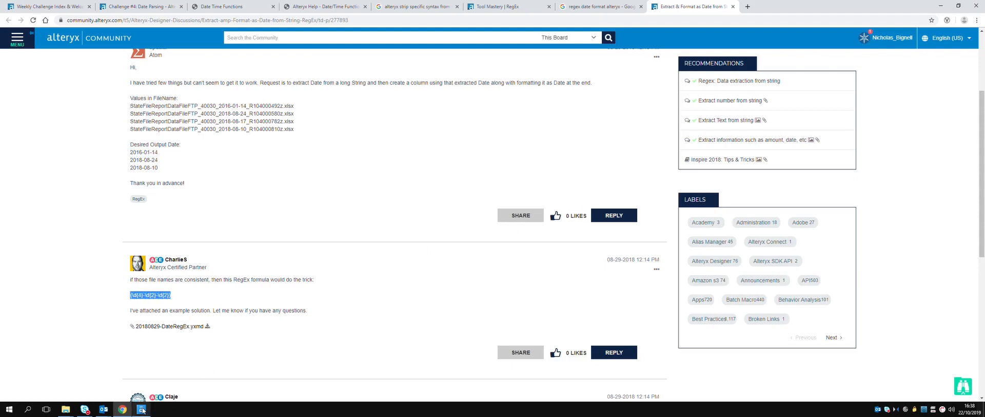
# Step: In Alteryx Designer, place a RegEx tool below the Input box and connect the Input box's Text Input tool to it
pyautogui.click(142, 410)
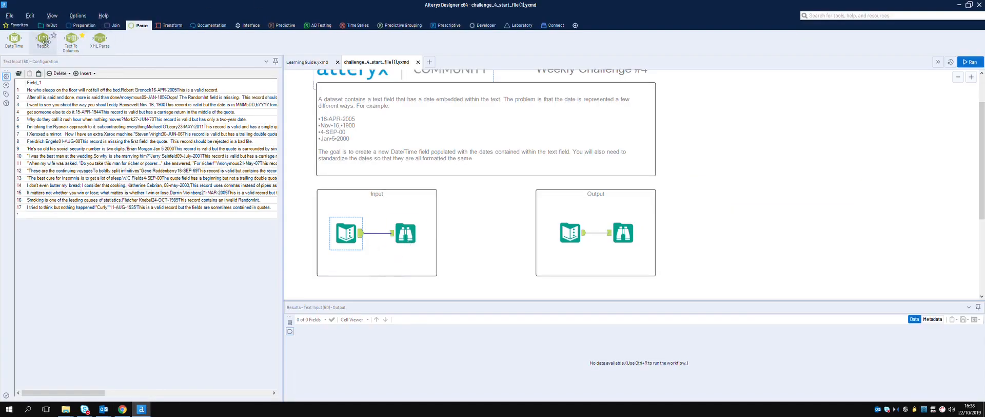
pyautogui.moveTo(43, 39); pyautogui.dragTo(383, 290)
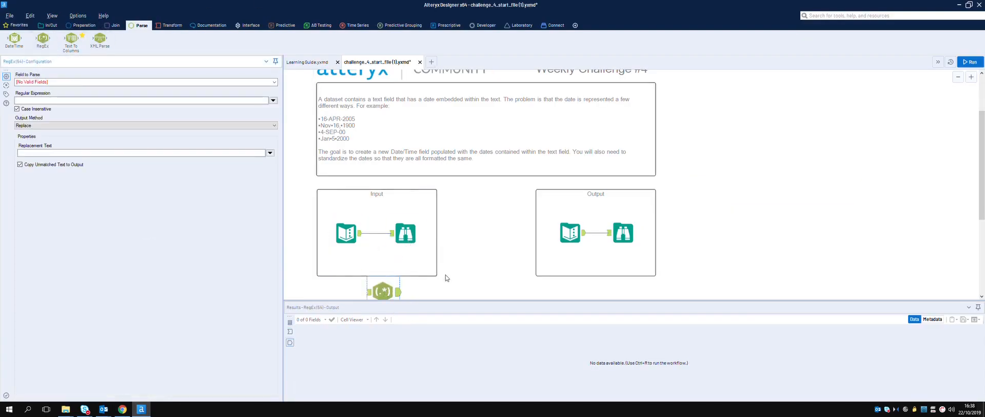
pyautogui.scroll(-3, 445, 275)
pyautogui.moveTo(391, 219); pyautogui.dragTo(398, 240)
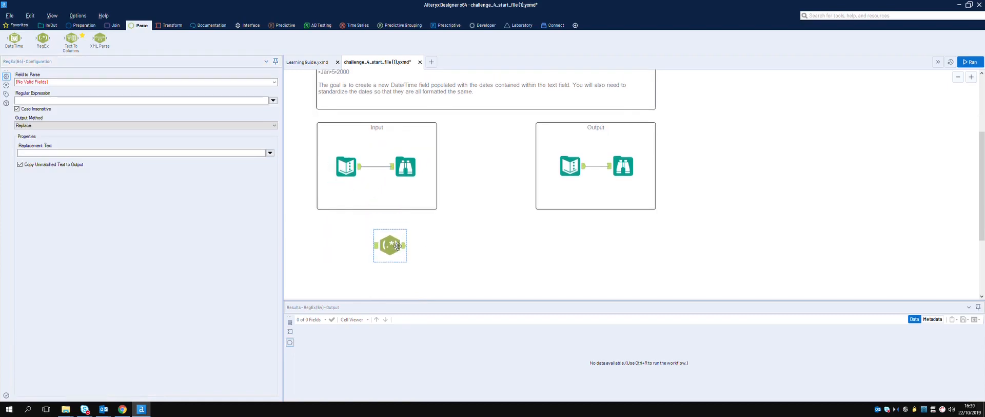
pyautogui.moveTo(362, 167); pyautogui.dragTo(384, 258)
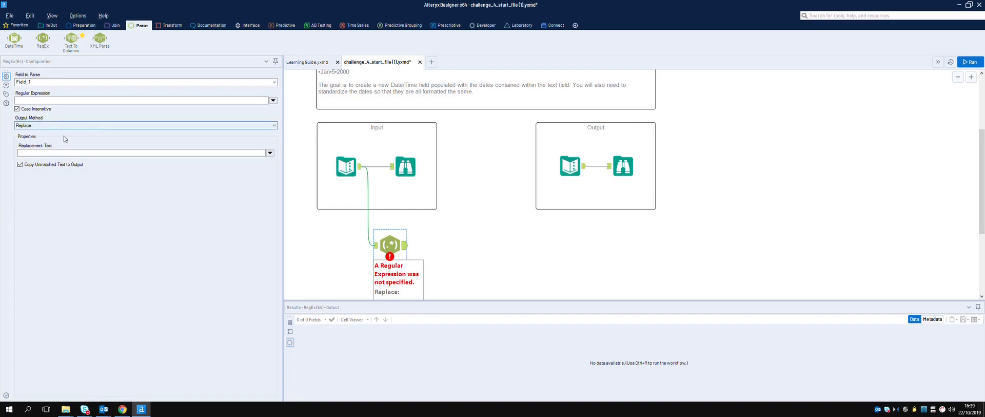
# Step: Study the address pattern example and RegEx symbol cheat sheet in the Tool Mastery | RegEx article in Chrome
pyautogui.click(122, 410)
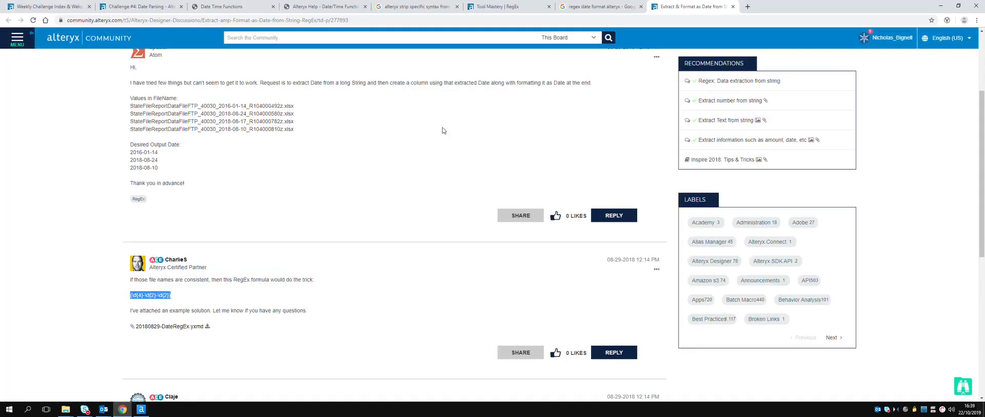
pyautogui.click(414, 8)
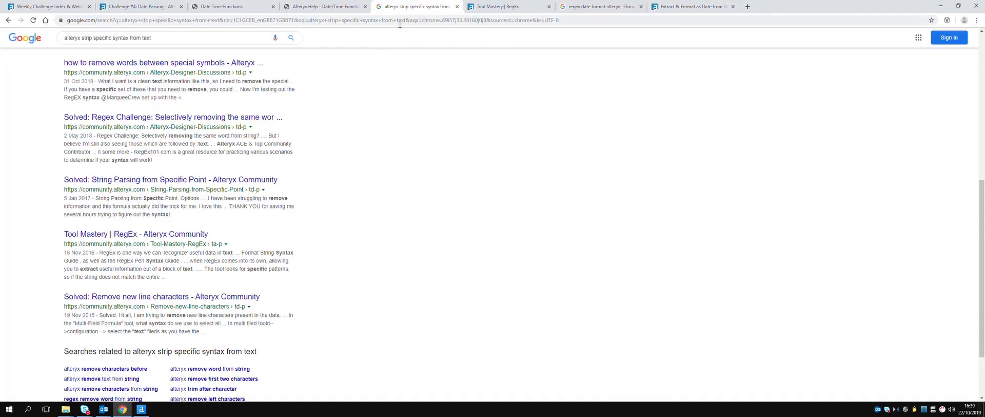
pyautogui.click(496, 7)
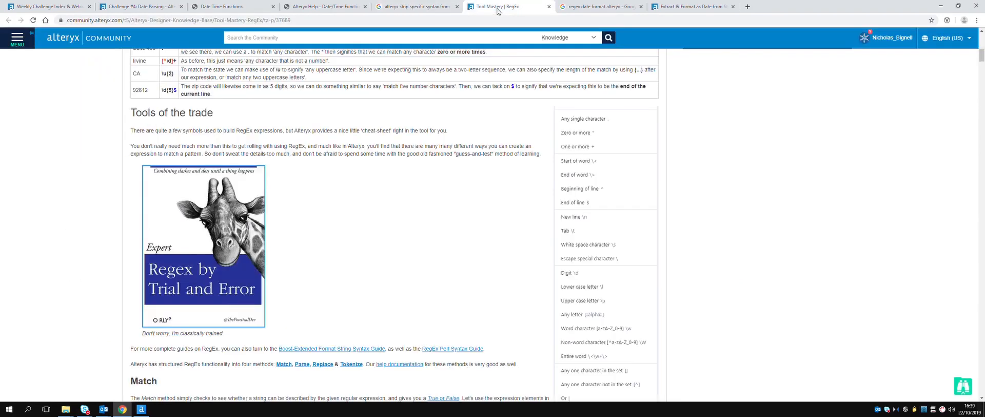
pyautogui.scroll(4, 308, 160)
pyautogui.scroll(5, 308, 160)
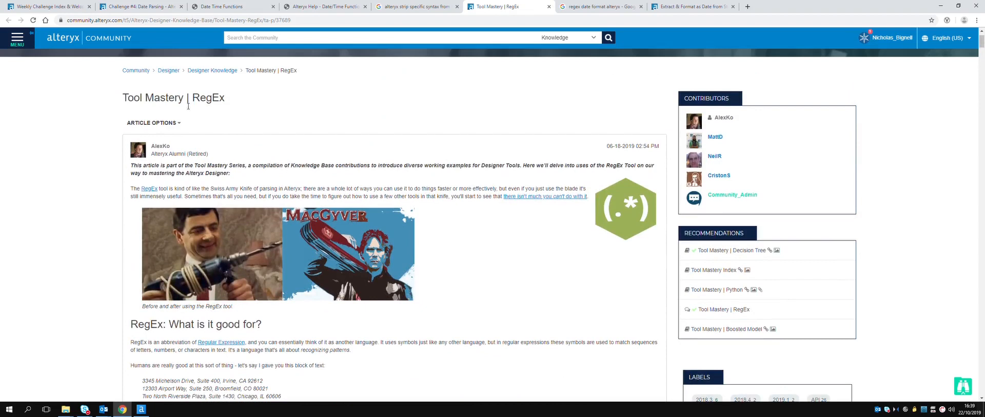
pyautogui.scroll(-4, 232, 103)
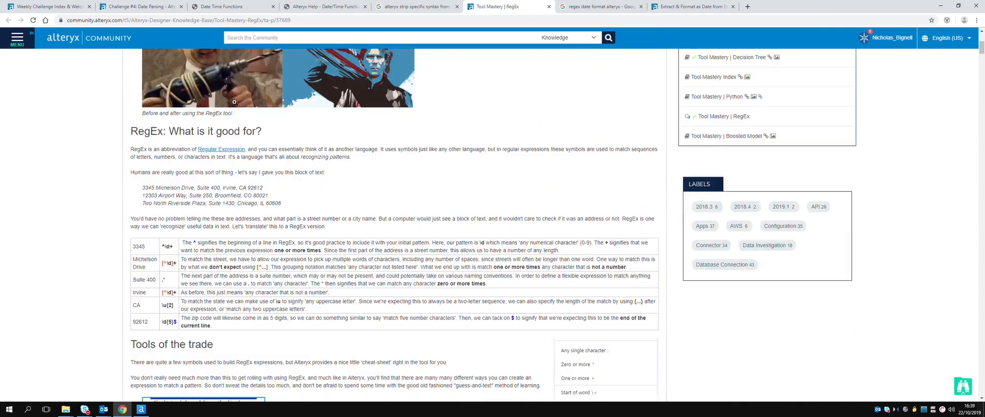
pyautogui.scroll(-2, 234, 101)
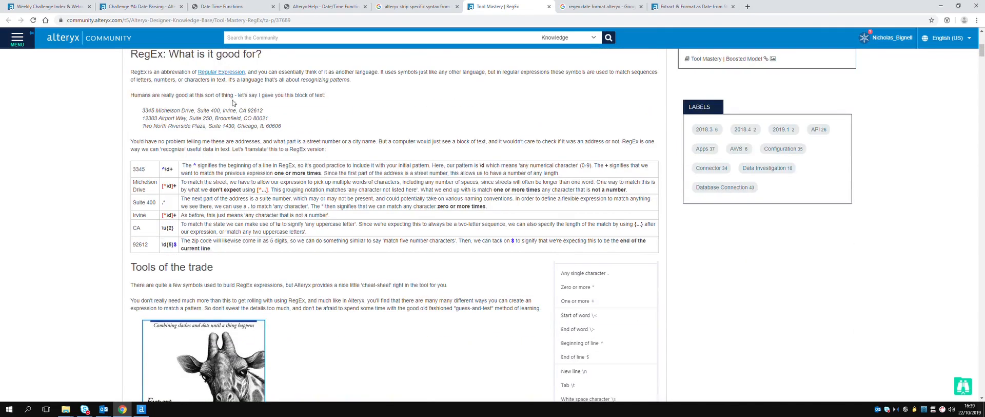
pyautogui.scroll(-4, 232, 103)
pyautogui.scroll(3, 234, 103)
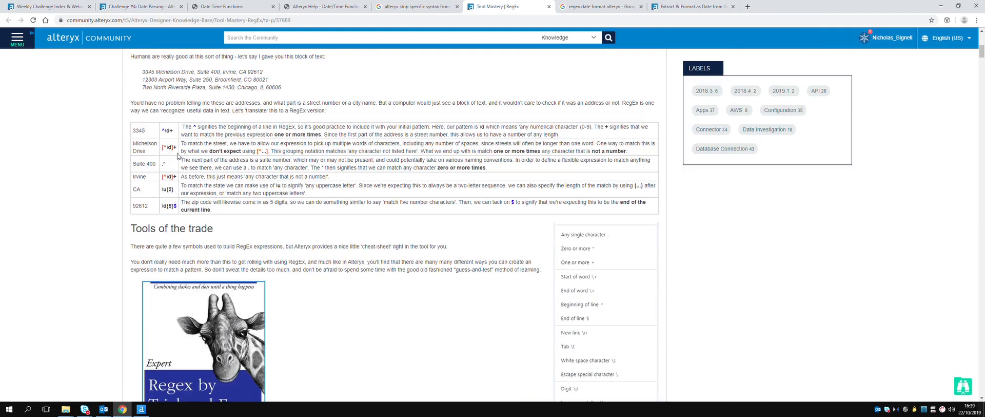
pyautogui.scroll(-1, 206, 175)
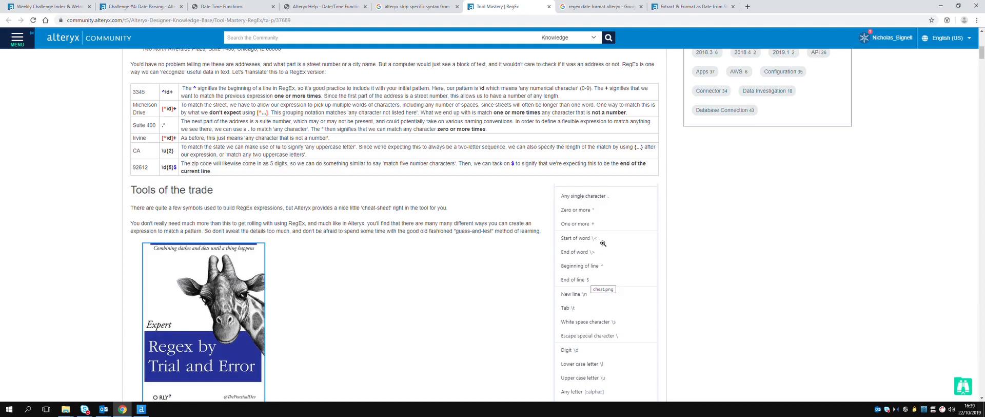
pyautogui.scroll(-1, 604, 255)
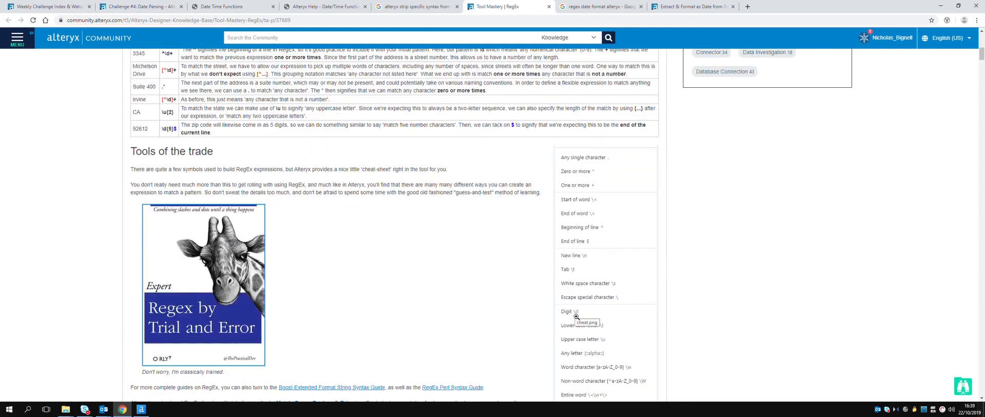
pyautogui.scroll(-1, 606, 316)
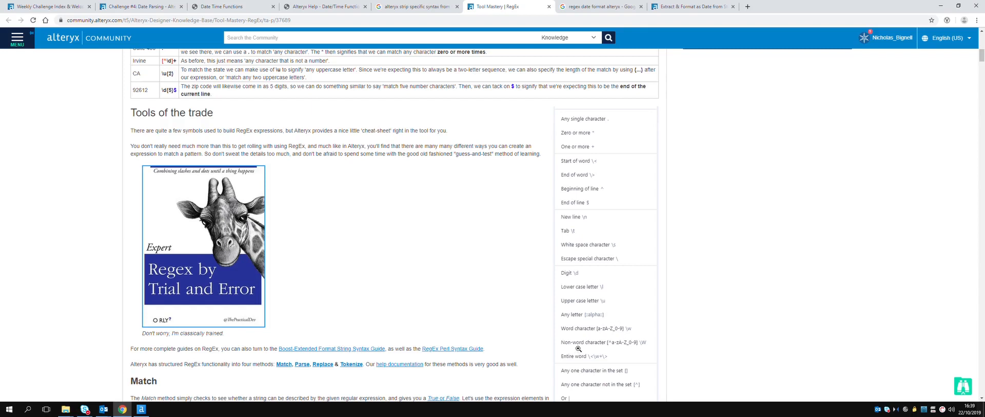
pyautogui.scroll(-1, 607, 319)
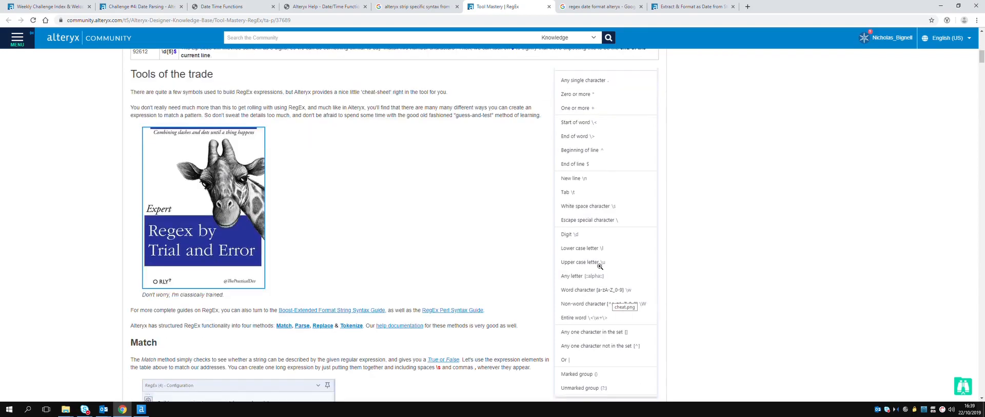
pyautogui.scroll(-1, 600, 266)
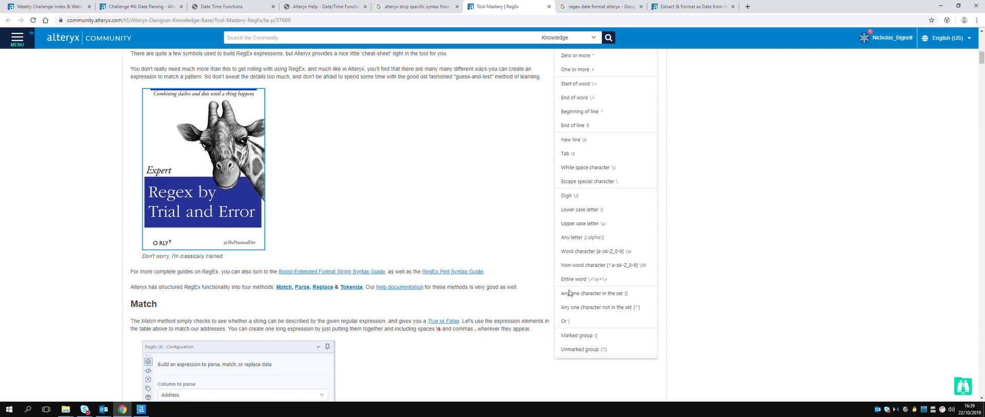
pyautogui.scroll(-1, 414, 281)
pyautogui.scroll(8, 270, 277)
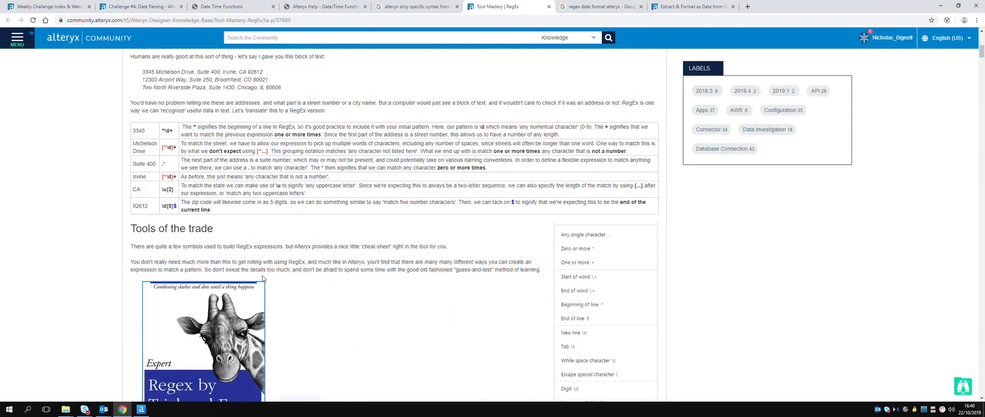
# Step: Examine the article's Match and Parse sections for how each RegEx output method works
pyautogui.scroll(-11, 198, 329)
pyautogui.scroll(-2, 202, 327)
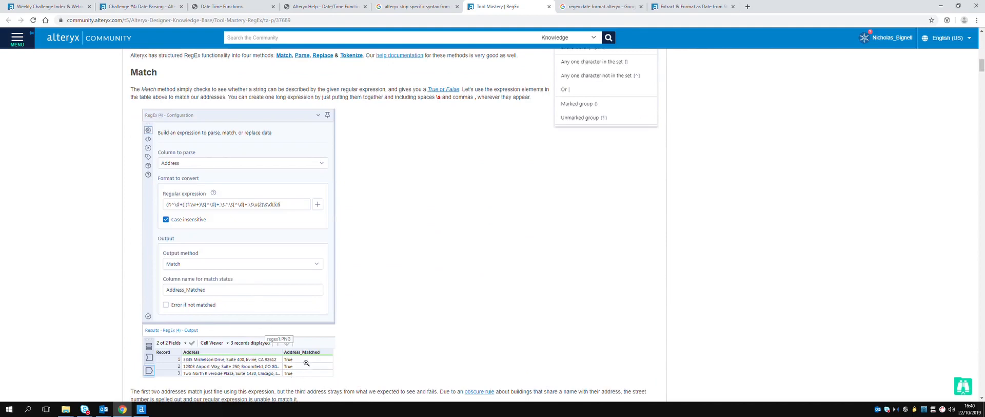
pyautogui.scroll(-7, 307, 363)
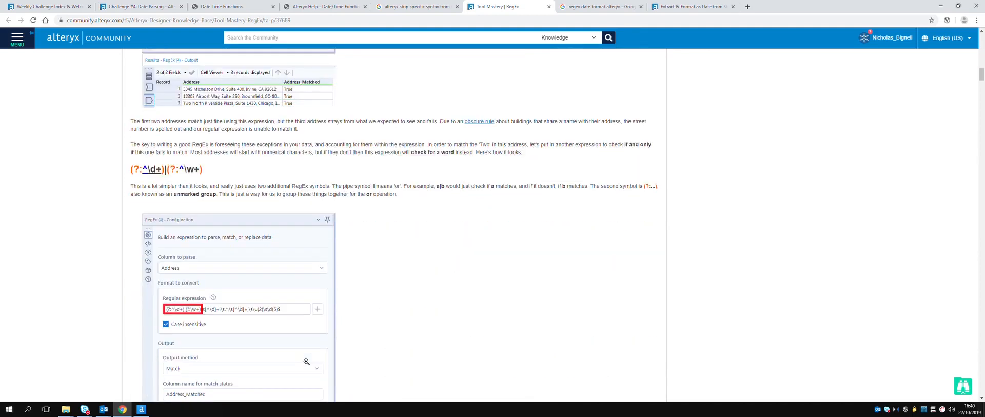
pyautogui.scroll(-8, 306, 361)
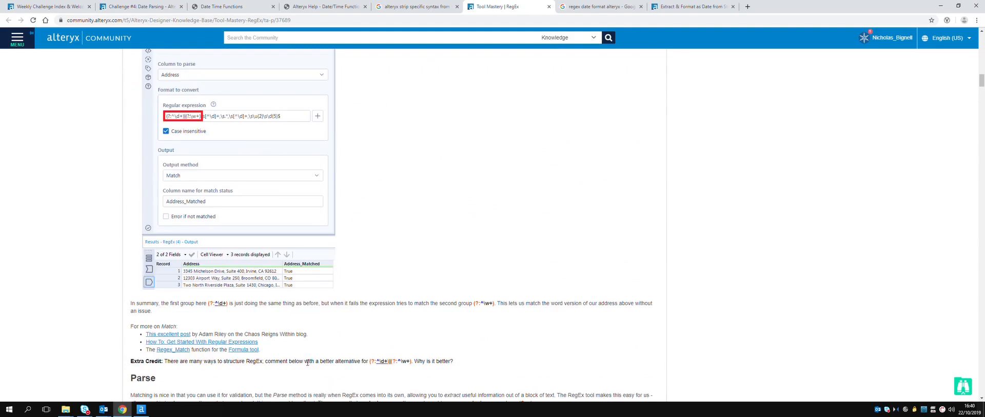
pyautogui.scroll(-2, 185, 319)
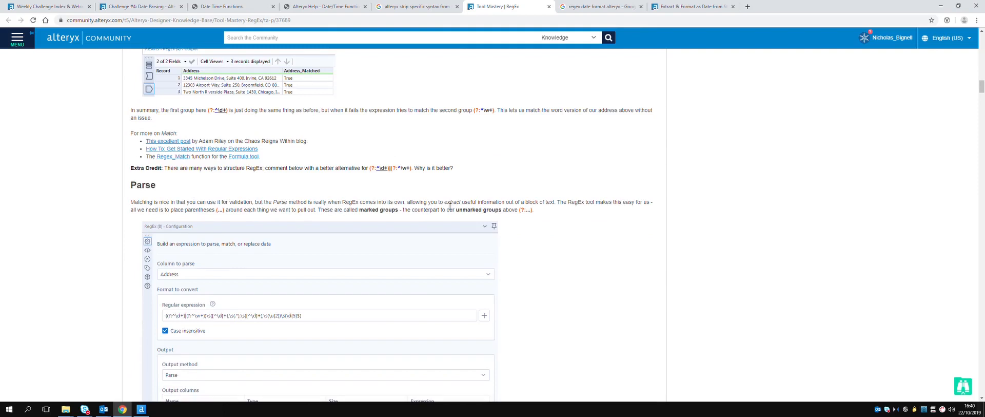
pyautogui.moveTo(445, 204); pyautogui.dragTo(558, 203)
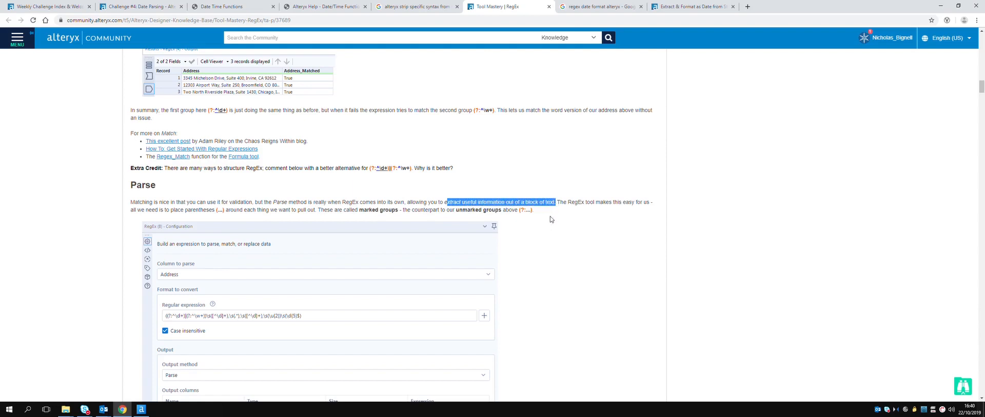
# Step: In Alteryx Designer, set the RegEx output method to Parse and paste (\d{4}-\d{2}-\d{2}) as the regular expression
pyautogui.hotkey('alt', 'Tab')
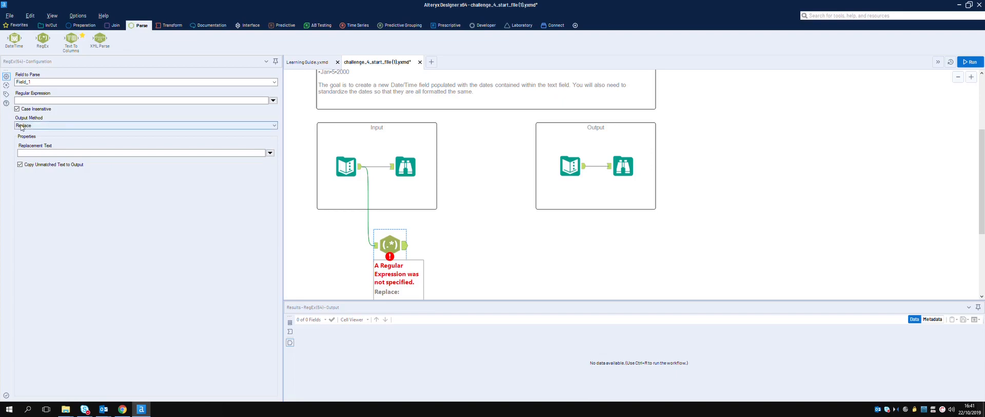
pyautogui.click(64, 128)
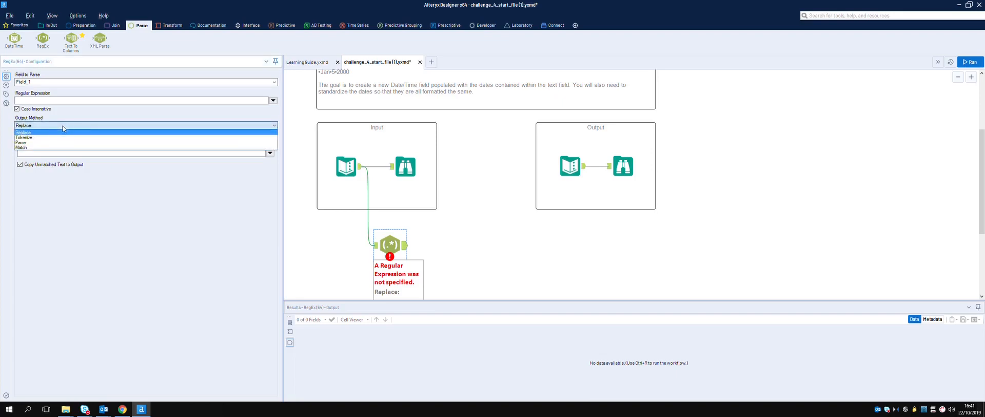
pyautogui.click(43, 143)
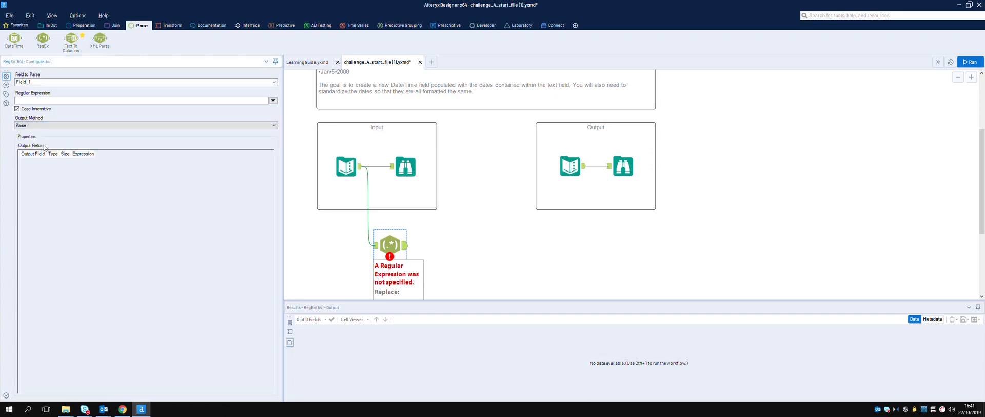
pyautogui.click(59, 101)
pyautogui.hotkey('ctrl', 'v')
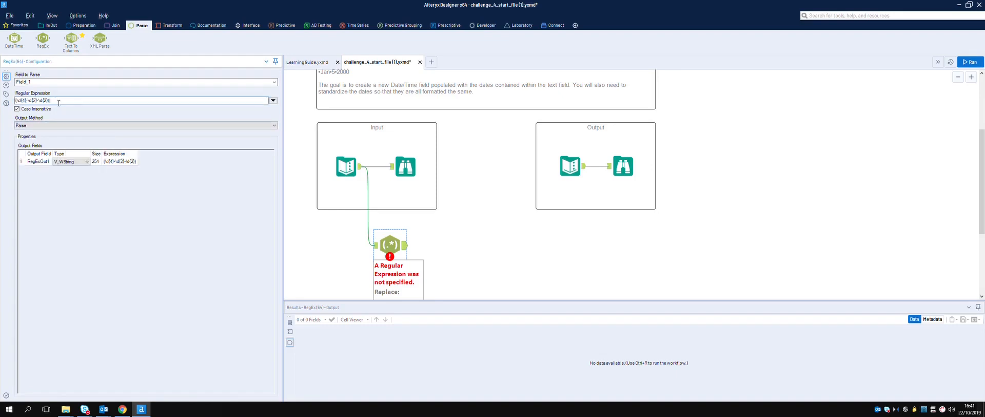
# Step: Set the type of the RegEx tool's RegExOut1 output field to V_String and turn off case-insensitive matching
pyautogui.click(87, 162)
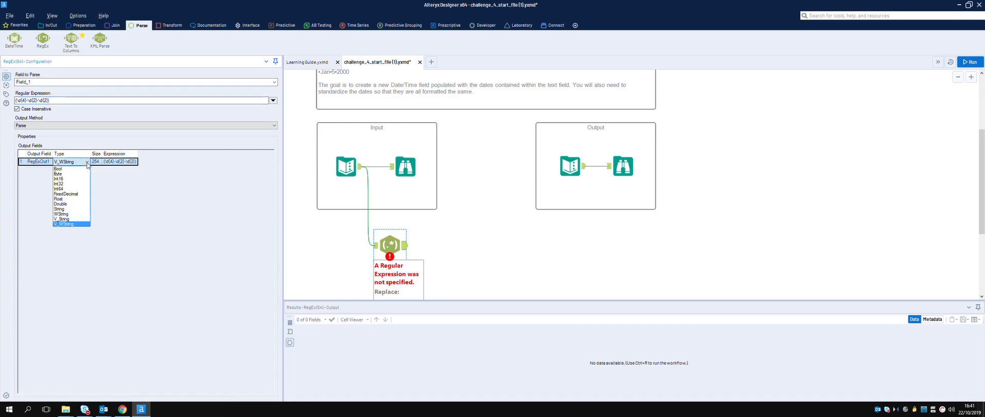
pyautogui.click(76, 219)
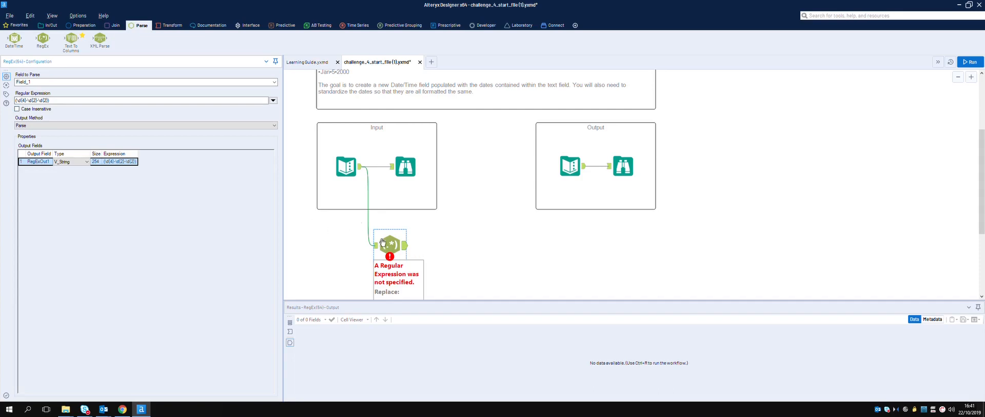
# Step: Check how dates are written in the Text Input data and change the RegEx tool's regular expression to (\d{2}-\w{3}-\d{4})
pyautogui.click(366, 169)
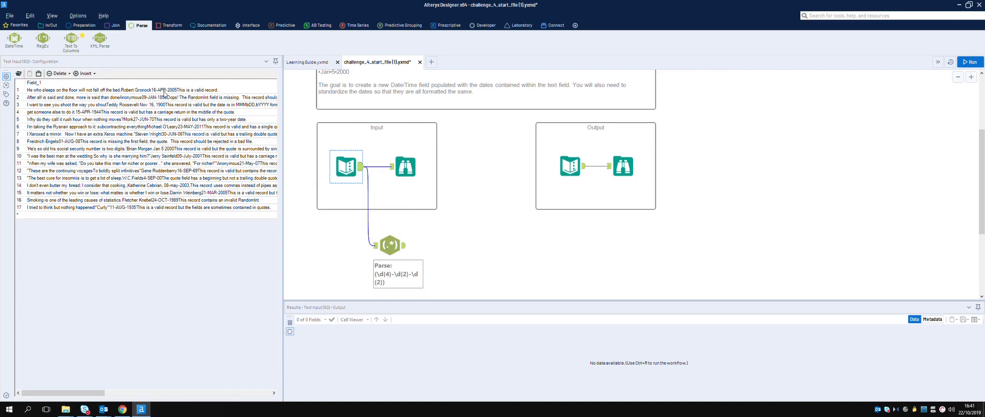
pyautogui.click(390, 246)
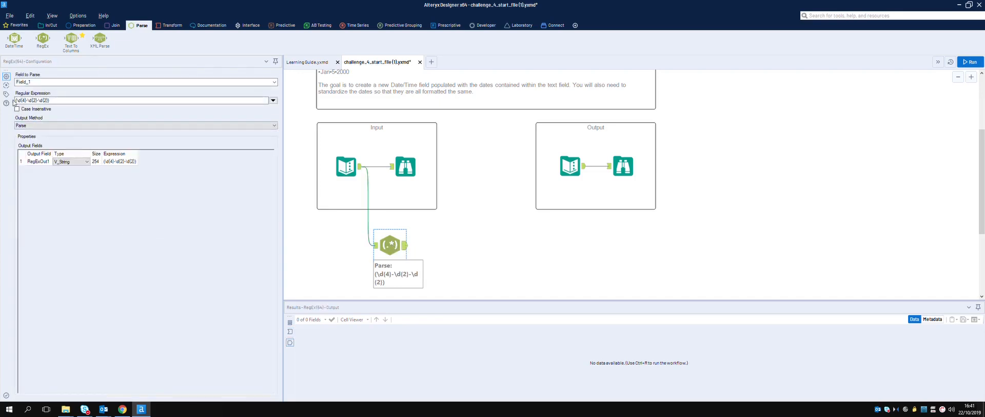
pyautogui.click(26, 102)
pyautogui.press('BackSpace')
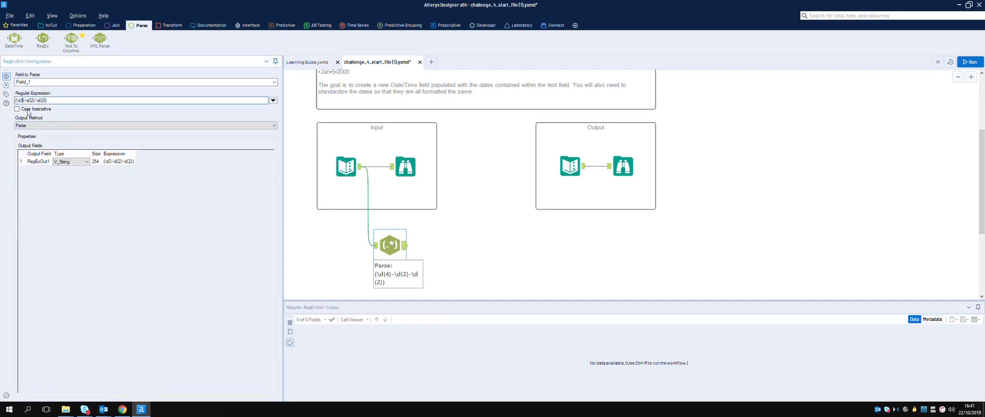
pyautogui.write('2')
pyautogui.press('BackSpace')
pyautogui.write('w')
pyautogui.press('BackSpace')
pyautogui.write('3')
pyautogui.press('BackSpace')
pyautogui.write('4')
# Step: Run the workflow and compare the parsed RegExOut1 values with the source text, widening the Field_1 column in the results
pyautogui.click(974, 62)
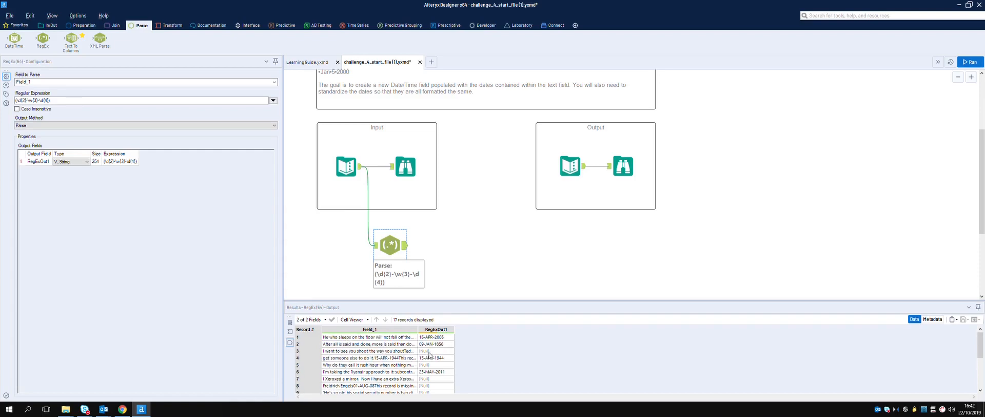
pyautogui.scroll(-3, 433, 346)
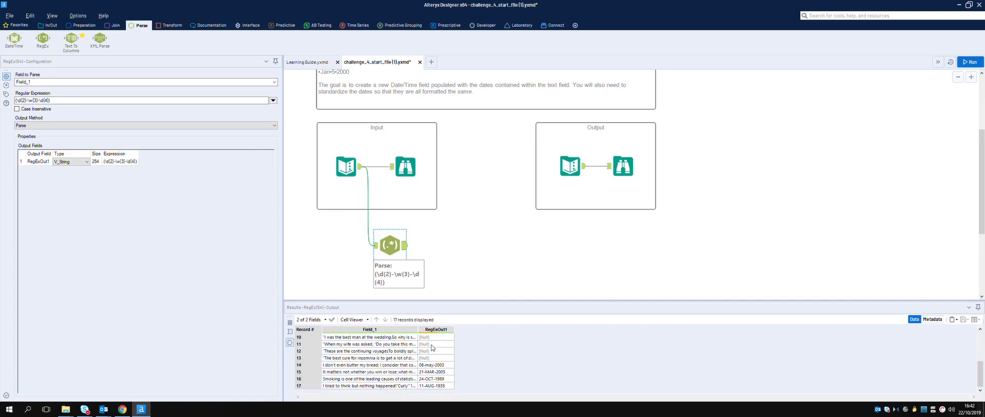
pyautogui.scroll(3, 432, 347)
pyautogui.moveTo(435, 329); pyautogui.dragTo(551, 334)
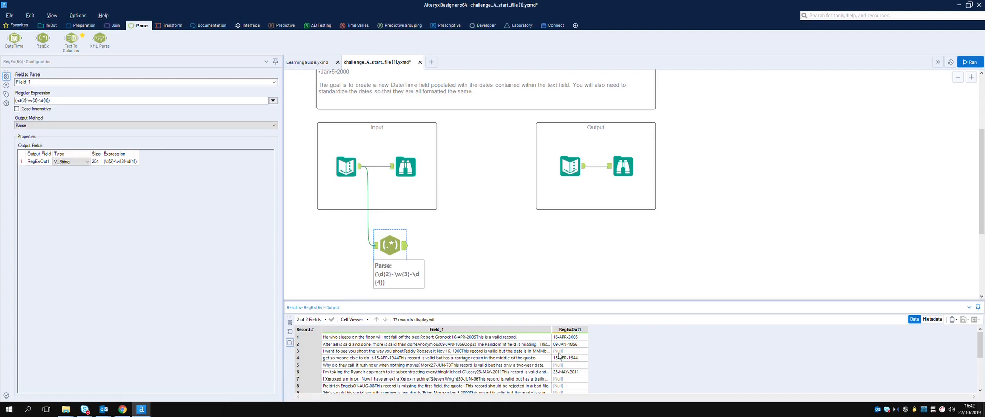
# Step: Add a Filter tool after the RegEx tool and set its basic filter to RegExOut1 Is not null
pyautogui.click(81, 25)
pyautogui.moveTo(71, 38); pyautogui.dragTo(451, 247)
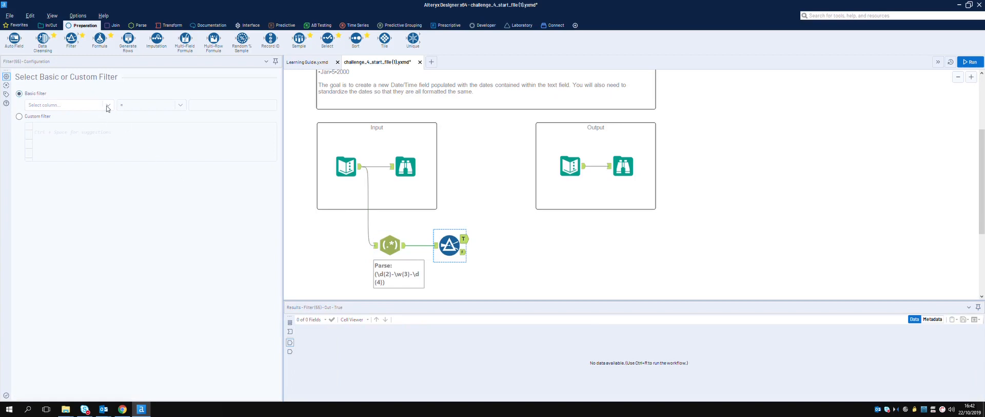
pyautogui.click(107, 105)
pyautogui.click(91, 122)
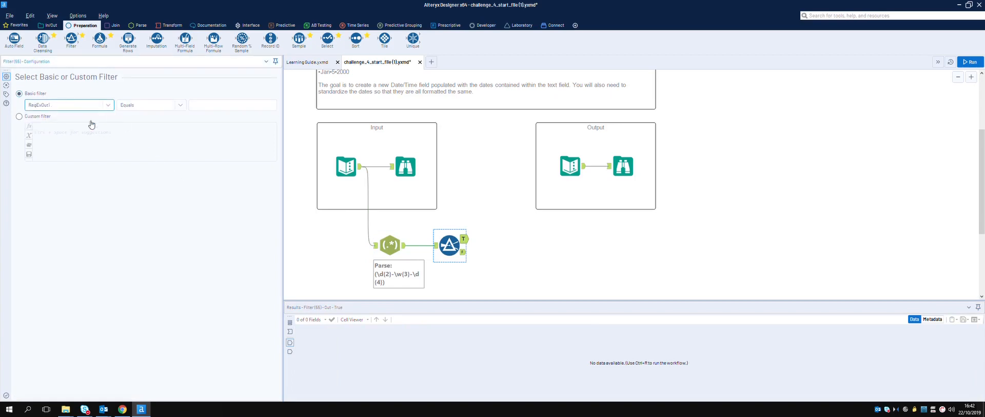
pyautogui.click(177, 106)
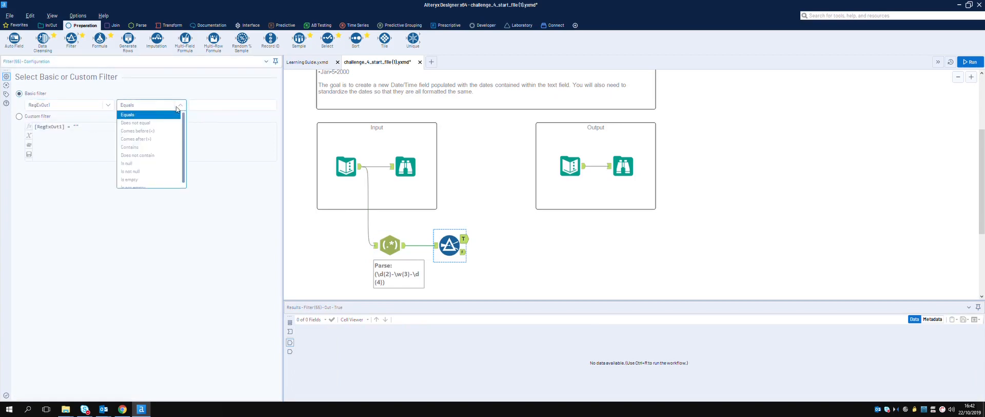
pyautogui.click(147, 175)
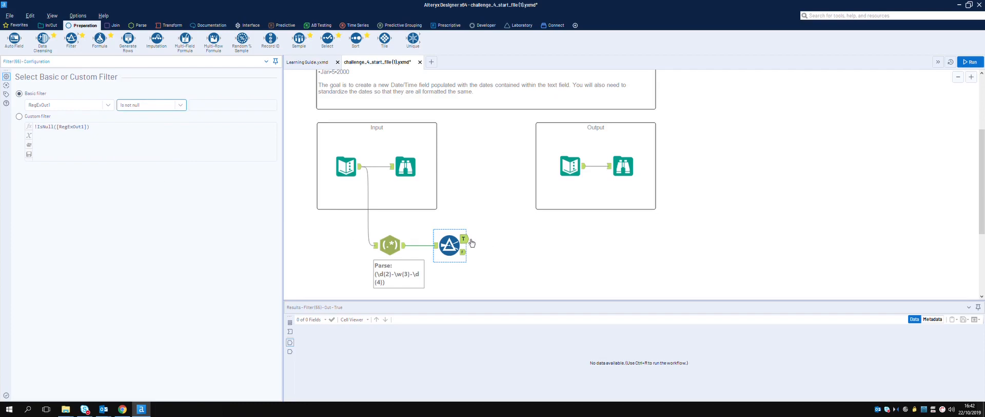
# Step: Run the workflow and examine the records in the Filter tool's True and False outputs
pyautogui.click(970, 62)
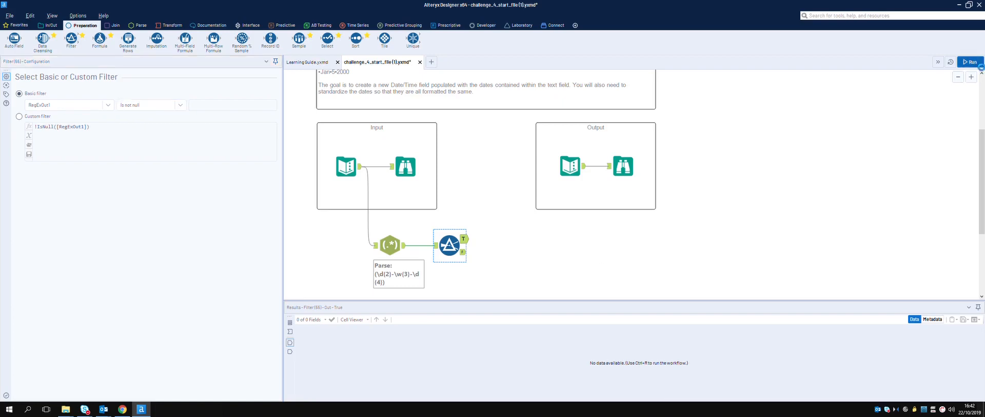
pyautogui.click(464, 239)
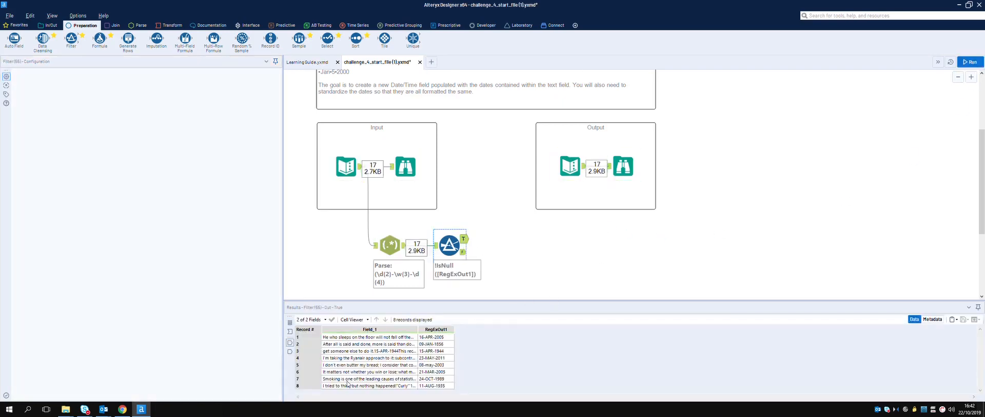
pyautogui.click(465, 253)
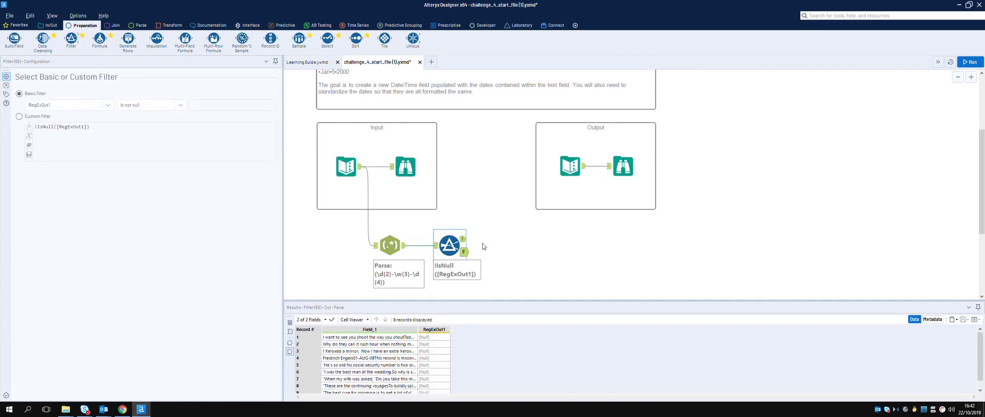
pyautogui.scroll(-1, 400, 352)
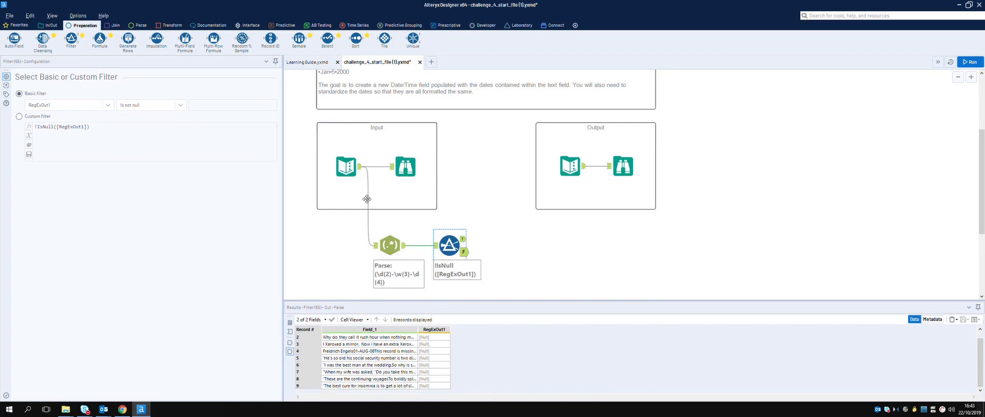
# Step: Duplicate the RegEx tool and connect the copy to the Filter tool's False output
pyautogui.click(397, 245)
pyautogui.hotkey('ctrl', 'c')
pyautogui.hotkey('ctrl', 'v')
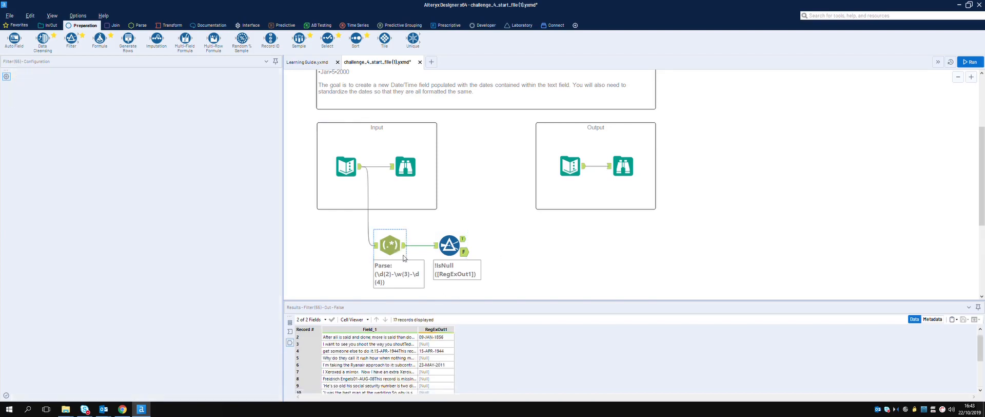
pyautogui.moveTo(430, 276); pyautogui.dragTo(545, 279)
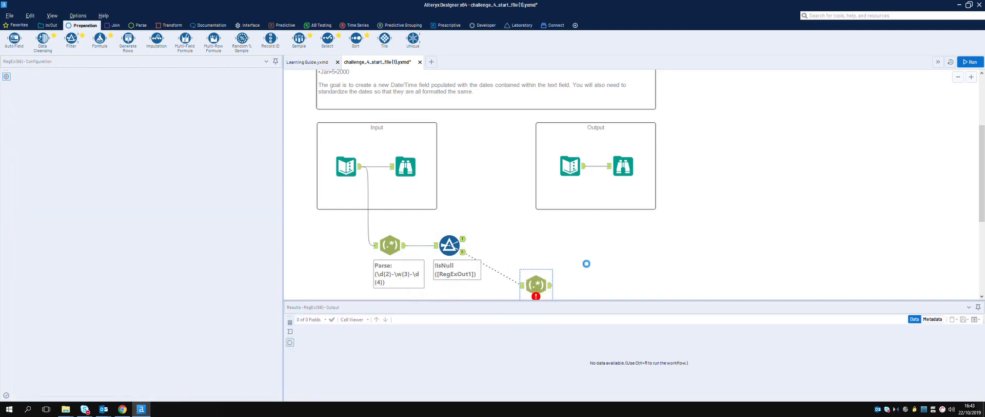
pyautogui.scroll(-1, 583, 262)
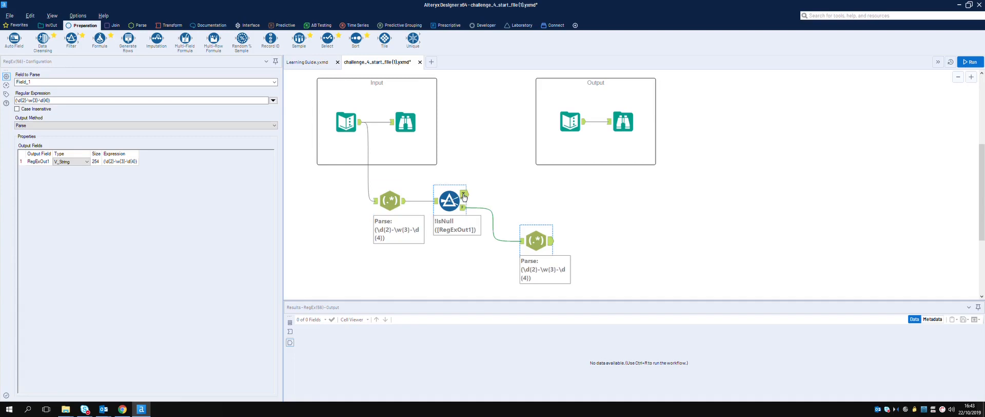
# Step: Check the Filter tool's matched dates and connect a new DateTime tool to its True output
pyautogui.click(449, 201)
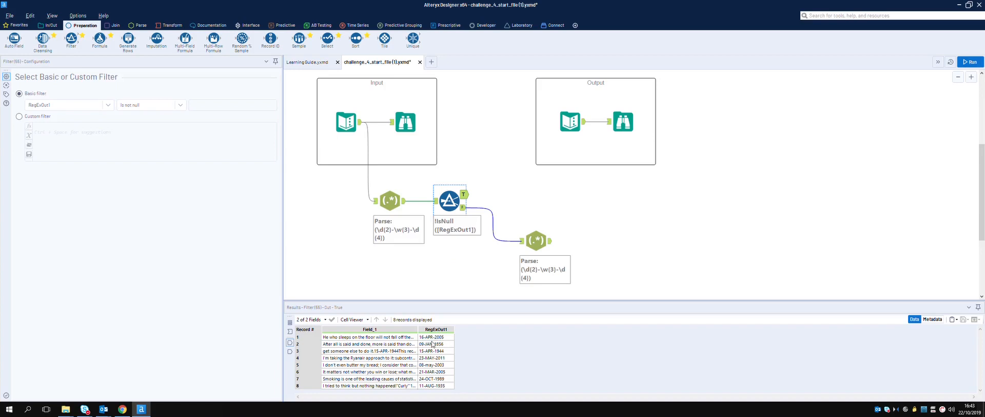
pyautogui.click(139, 26)
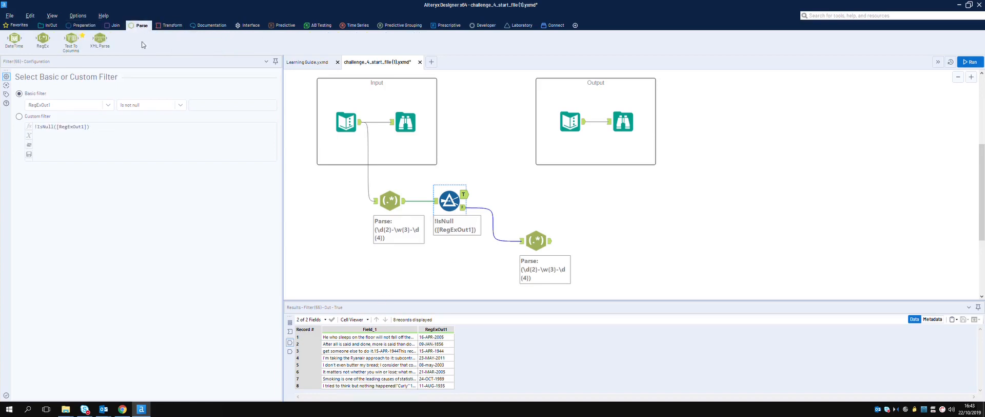
pyautogui.moveTo(43, 38); pyautogui.dragTo(533, 198)
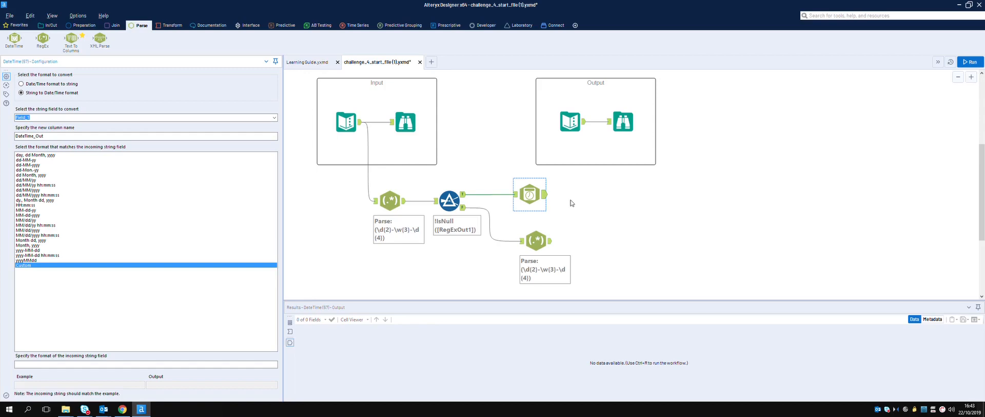
# Step: Recheck the date format in the True output and set the DateTime tool to convert the RegExOut1 string field
pyautogui.click(465, 196)
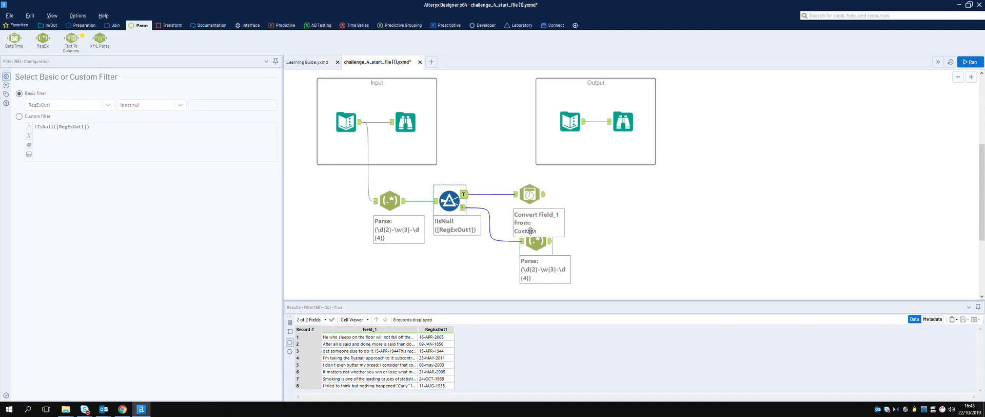
pyautogui.click(534, 198)
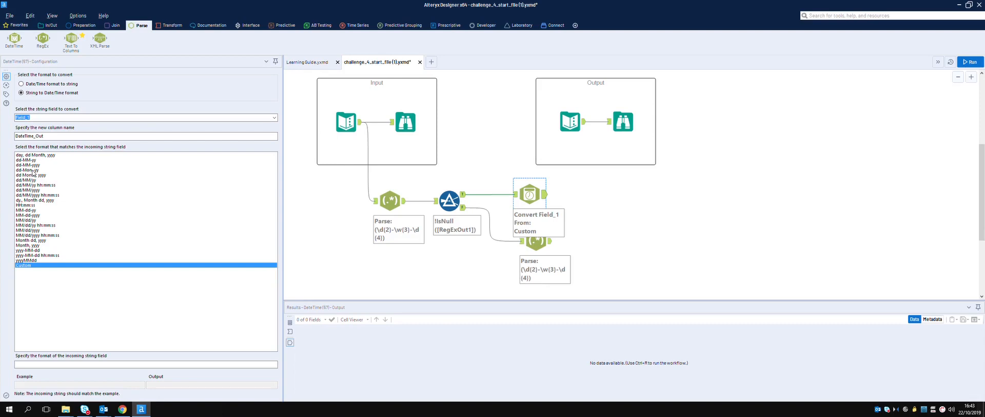
pyautogui.click(254, 119)
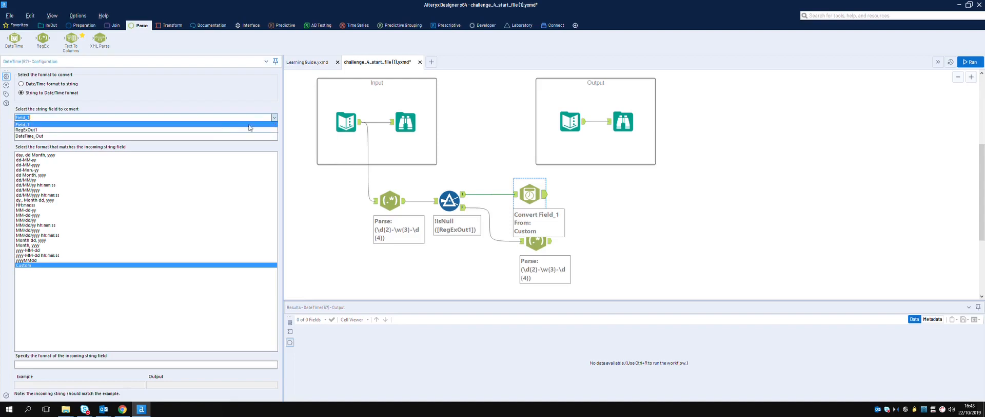
pyautogui.click(217, 130)
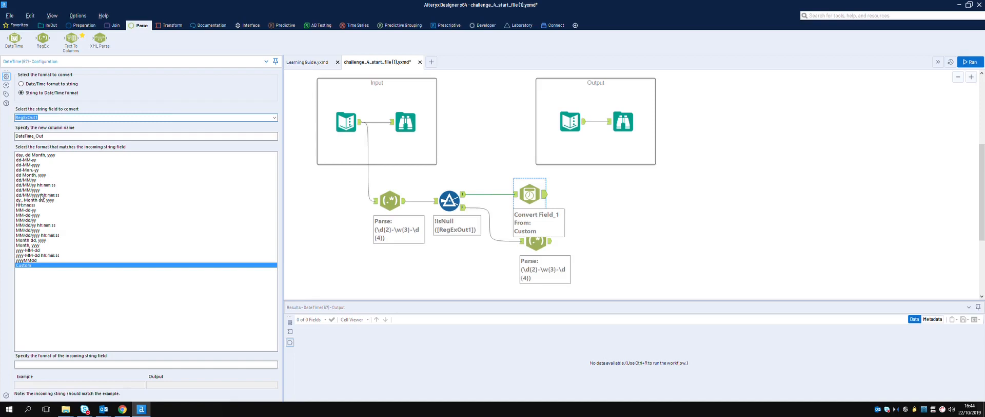
# Step: Try dd-MM-yyyy as the DateTime tool's incoming string format, run the workflow and inspect the converted output
pyautogui.click(27, 165)
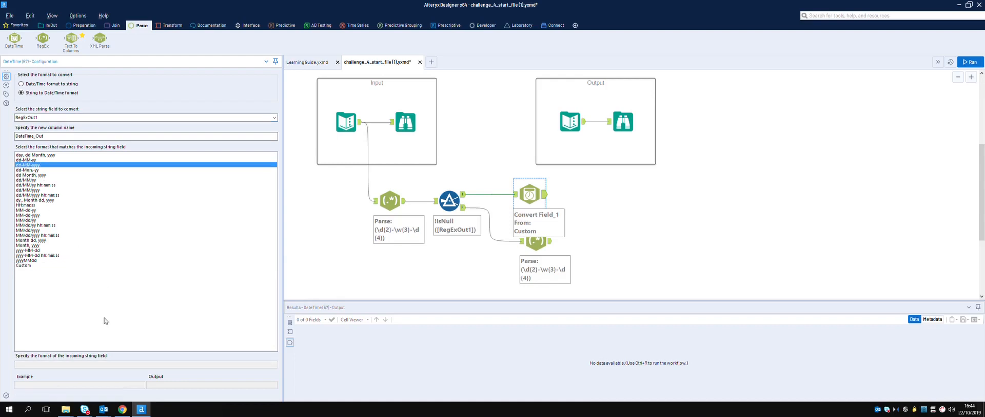
pyautogui.click(983, 65)
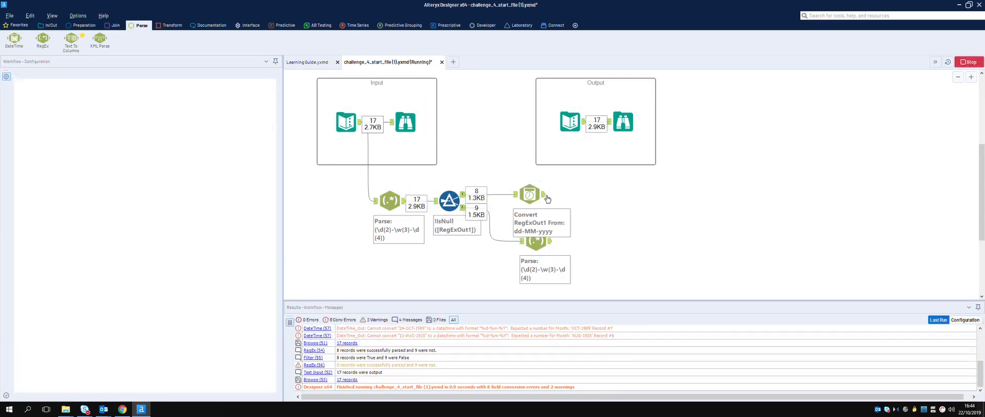
pyautogui.click(546, 198)
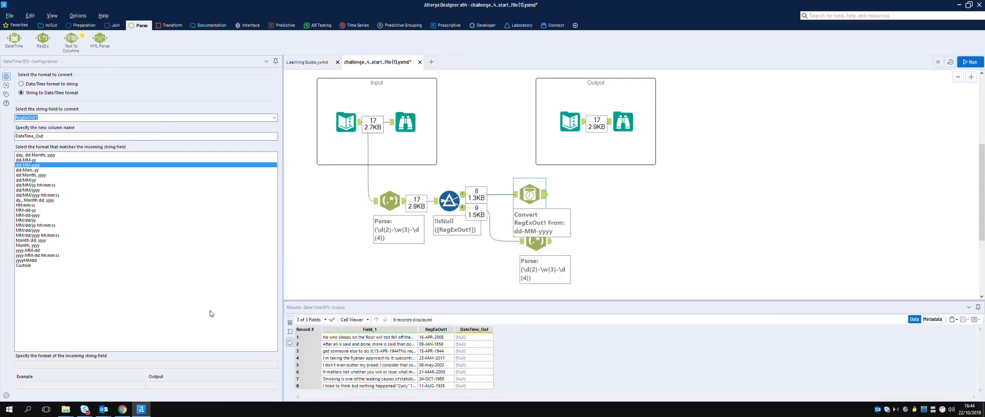
pyautogui.click(35, 165)
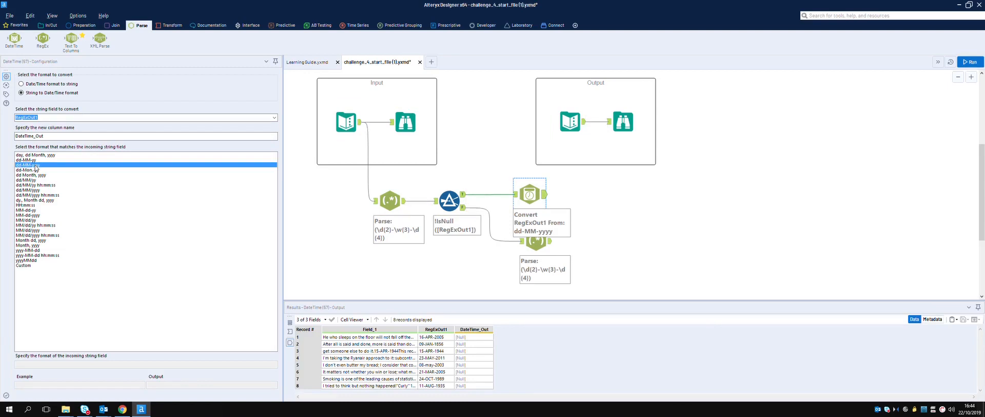
# Step: Set the DateTime tool's incoming string format to the custom pattern dd-MON-yyyy and run the workflow
pyautogui.click(31, 266)
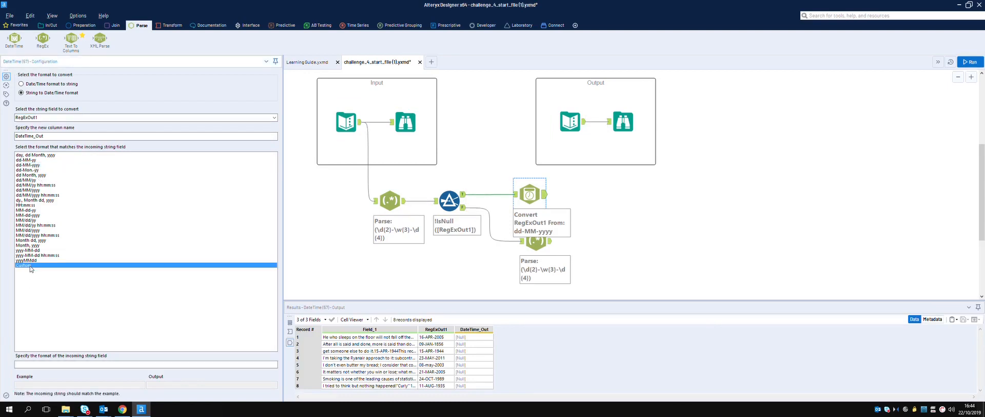
pyautogui.click(36, 366)
pyautogui.write('dd')
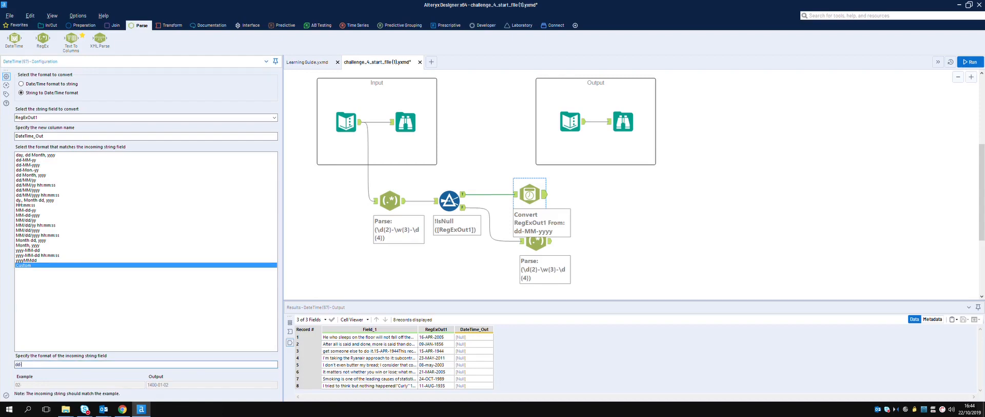
pyautogui.write('-Mo')
pyautogui.write('n-yy')
pyautogui.click(30, 365)
pyautogui.press('BackSpace')
pyautogui.press('BackSpace')
pyautogui.press('BackSpace')
pyautogui.press('BackSpace')
pyautogui.write('MON-yyyy')
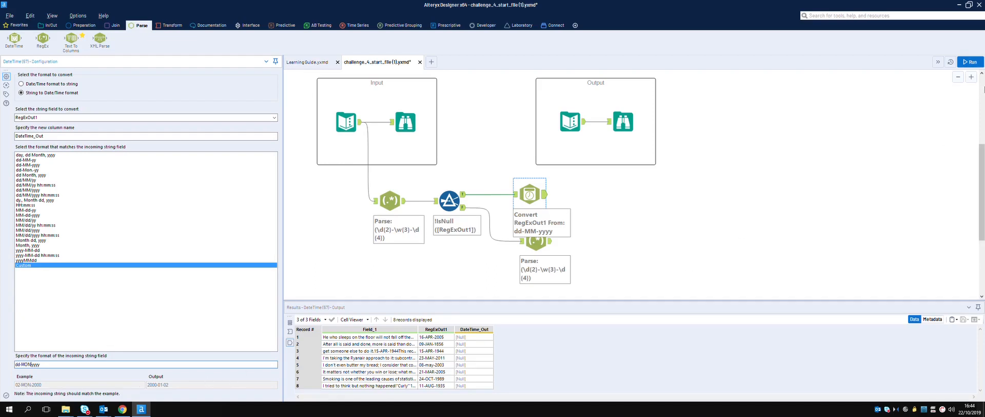
pyautogui.click(975, 62)
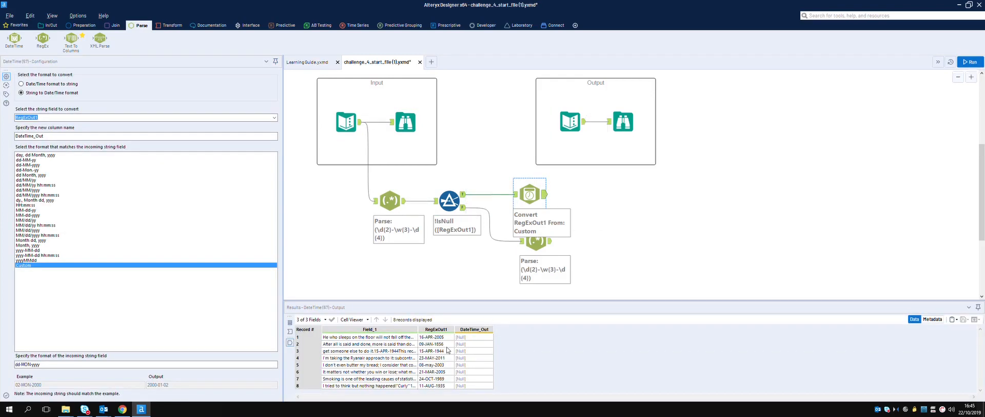
# Step: Switch to Chrome and look up the day, month and year format specifiers in the Alteryx DateTime tool help
pyautogui.click(122, 409)
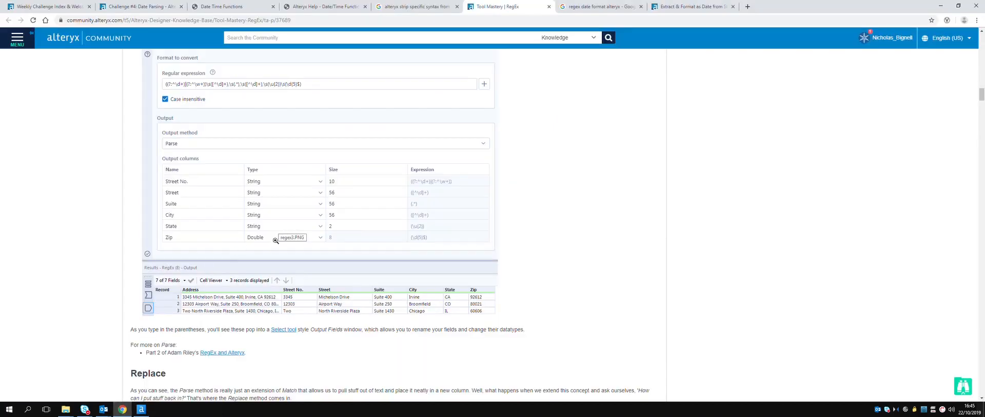
pyautogui.click(241, 6)
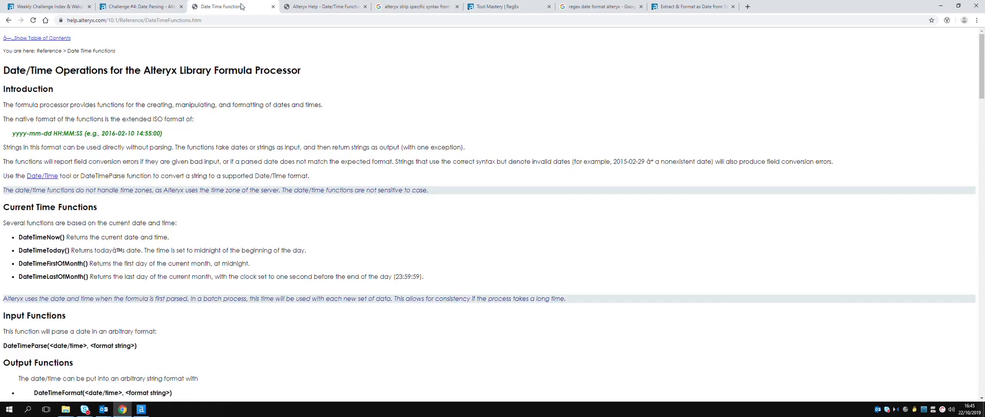
pyautogui.click(330, 9)
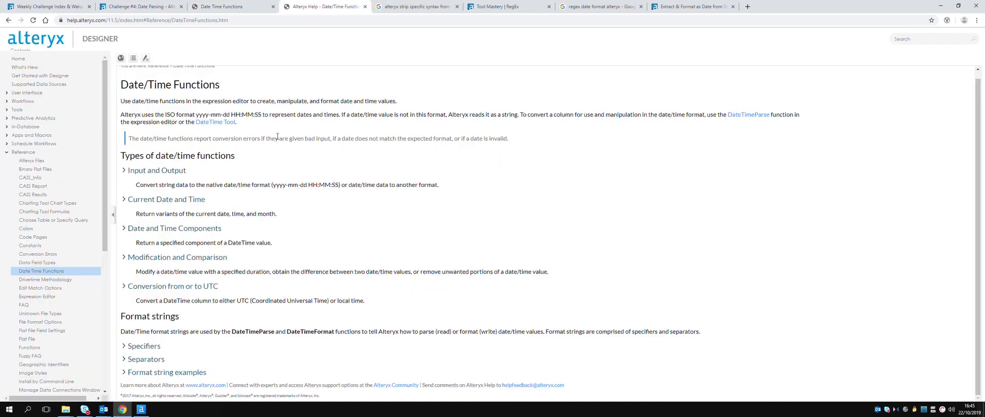
pyautogui.rightClick(226, 126)
pyautogui.click(256, 128)
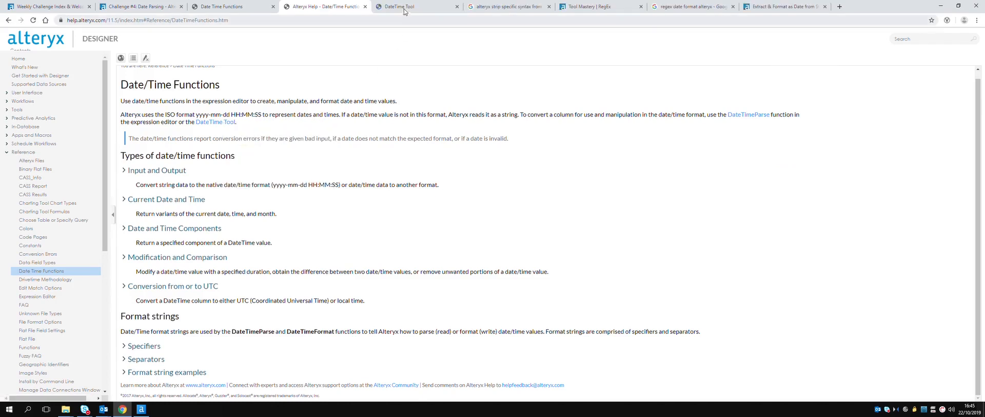
pyautogui.click(405, 7)
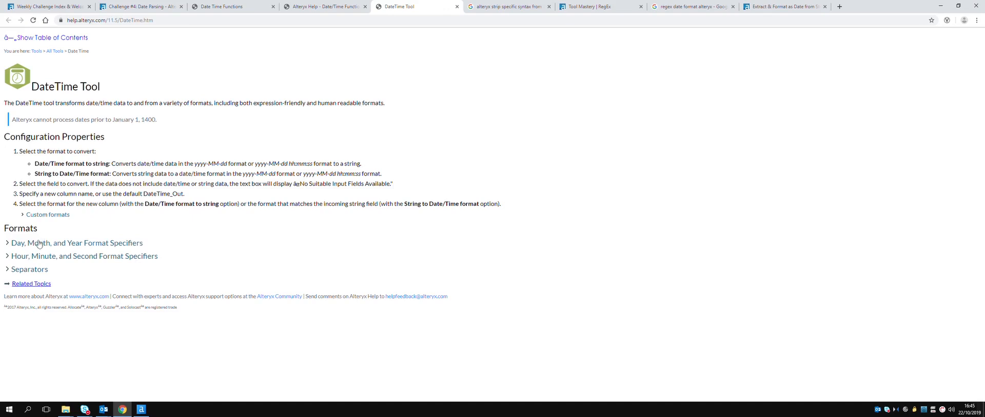
pyautogui.click(13, 248)
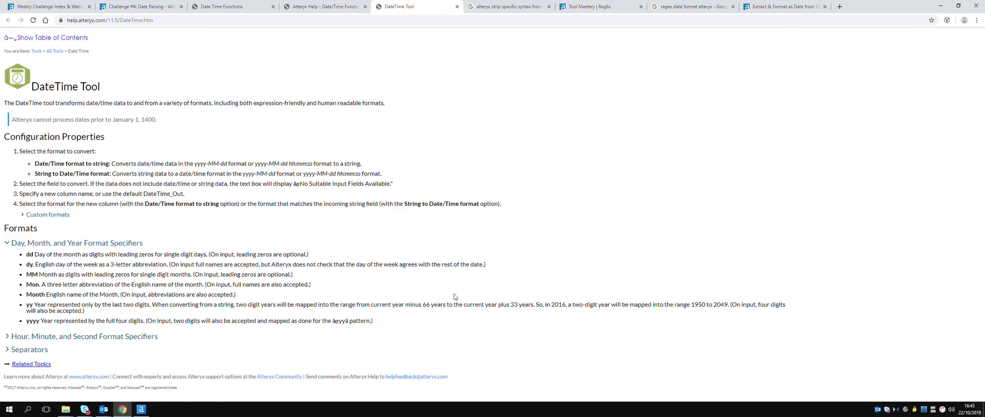
# Step: Switch back to Alteryx Designer, set the DateTime tool's incoming string format to dd-Mon.-yy and run the workflow
pyautogui.click(150, 411)
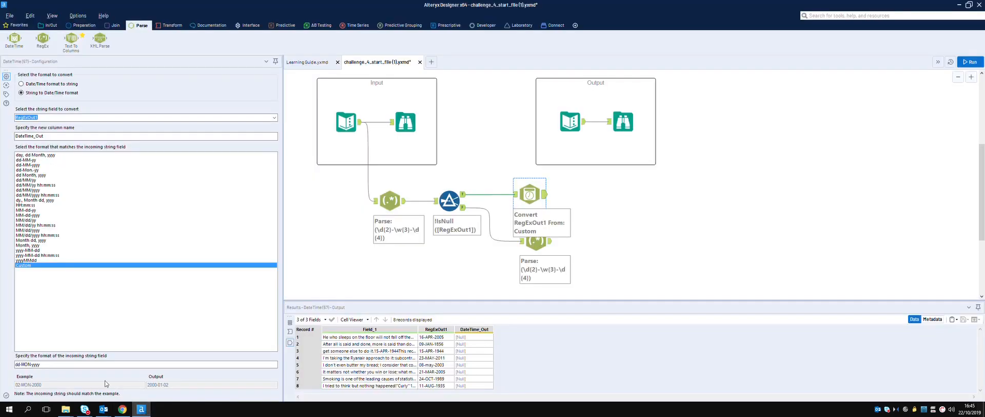
pyautogui.click(32, 170)
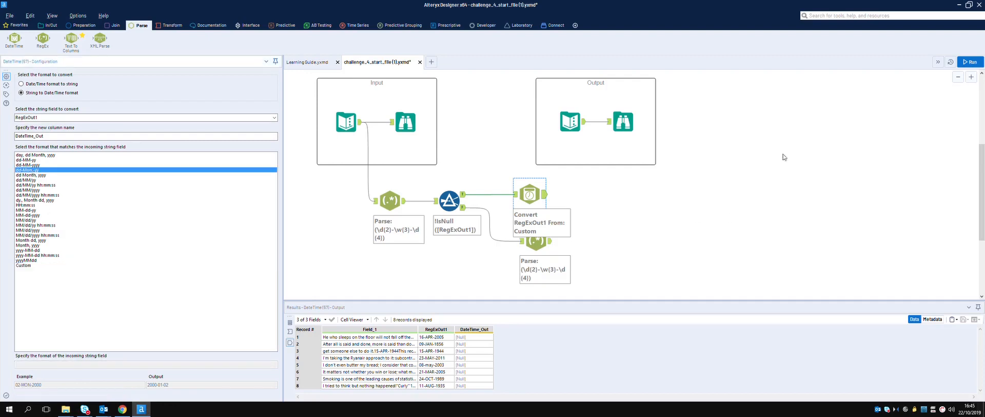
pyautogui.click(978, 60)
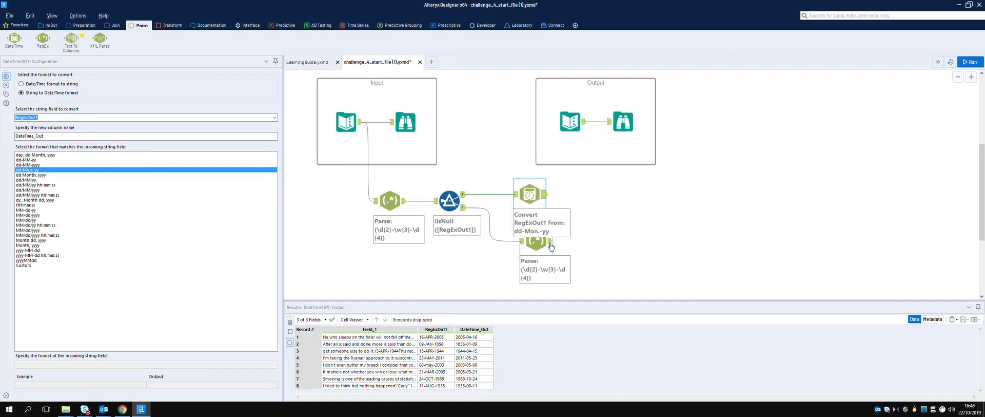
# Step: Move the second RegEx tool lower and change its expression to (\w{3}\s\d{2},\s\d{4}) to match the dates in Field_1
pyautogui.moveTo(543, 246); pyautogui.dragTo(537, 259)
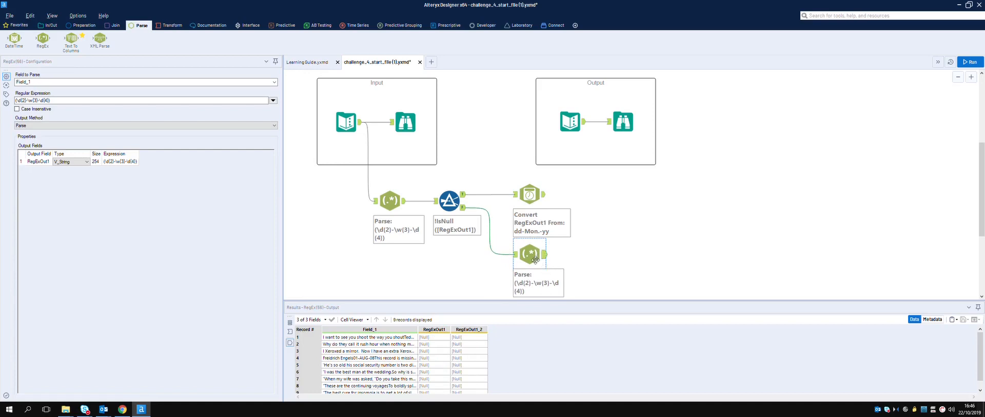
pyautogui.moveTo(421, 334); pyautogui.dragTo(486, 336)
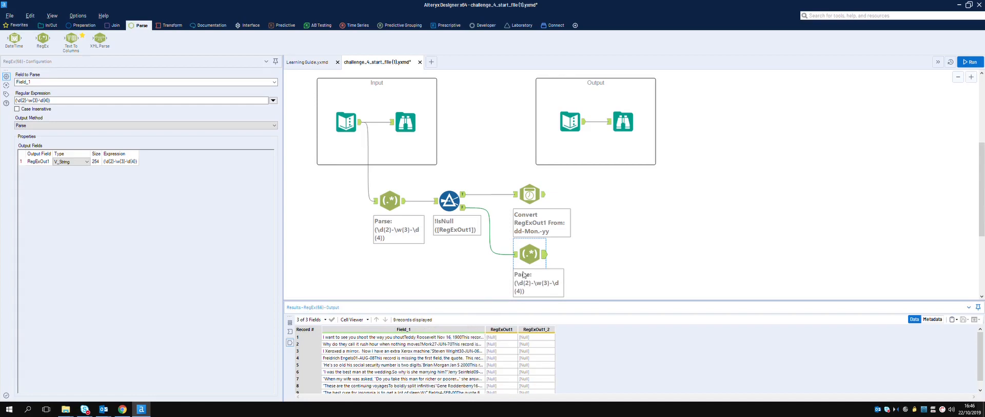
pyautogui.click(24, 100)
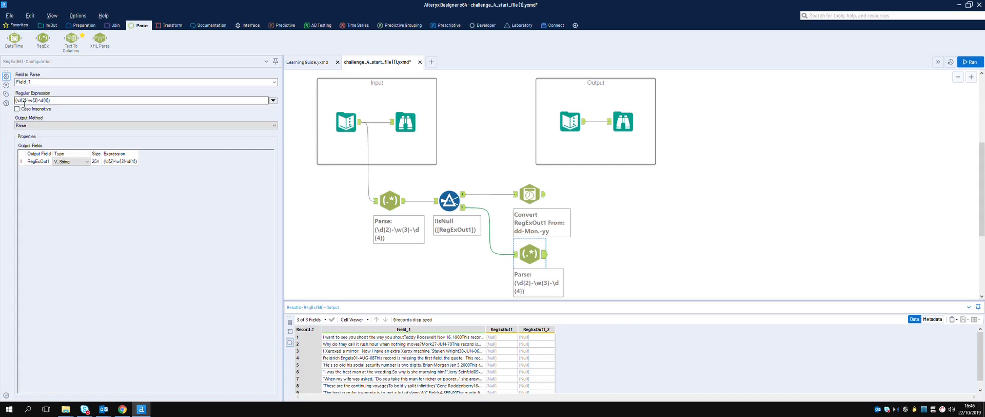
pyautogui.press('BackSpace')
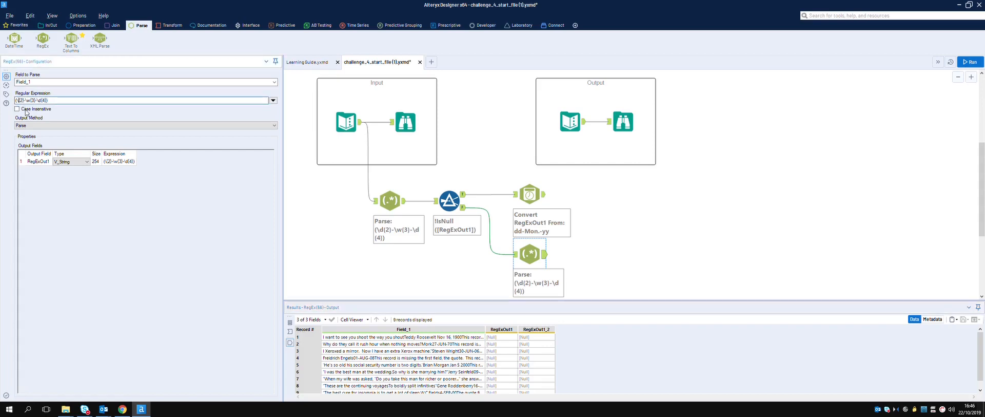
pyautogui.write('w')
pyautogui.write('\\s')
pyautogui.press('Delete')
pyautogui.press('BackSpace')
pyautogui.write('d')
pyautogui.press('BackSpace')
pyautogui.write('2')
pyautogui.press('BackSpace')
pyautogui.write('.')
pyautogui.write('\\s')
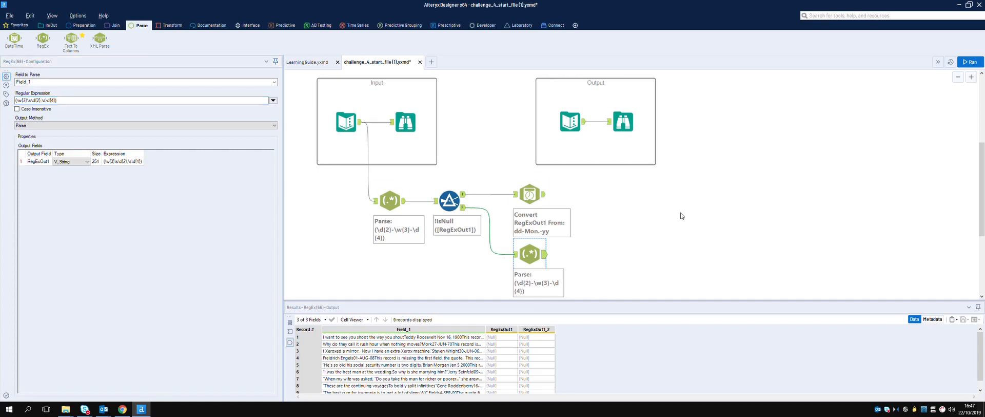
# Step: Run the workflow and inspect the dates parsed by the second RegEx tool
pyautogui.click(890, 152)
pyautogui.hotkey('ctrl', 'r')
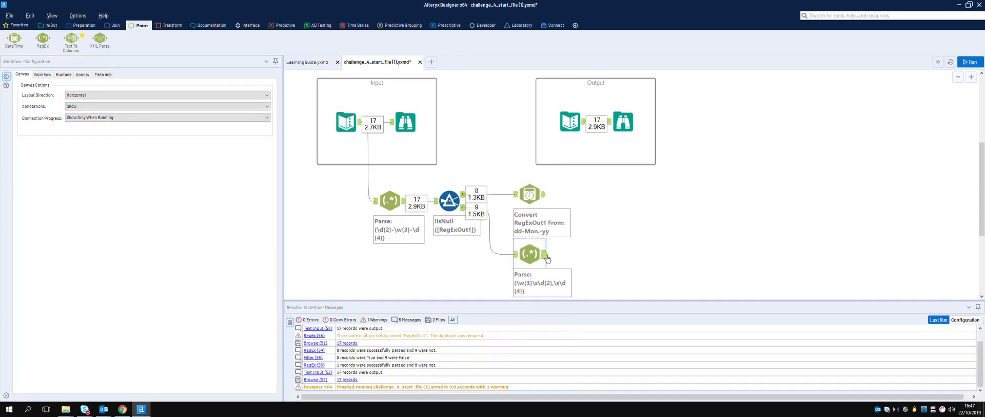
pyautogui.click(546, 257)
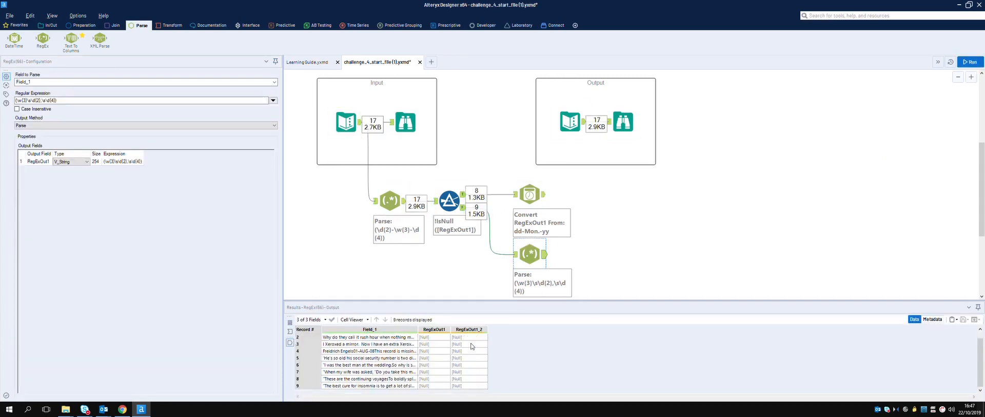
# Step: Duplicate the RegExOut1 not-null Filter tool and connect the copy to the second RegEx tool's output
pyautogui.click(449, 204)
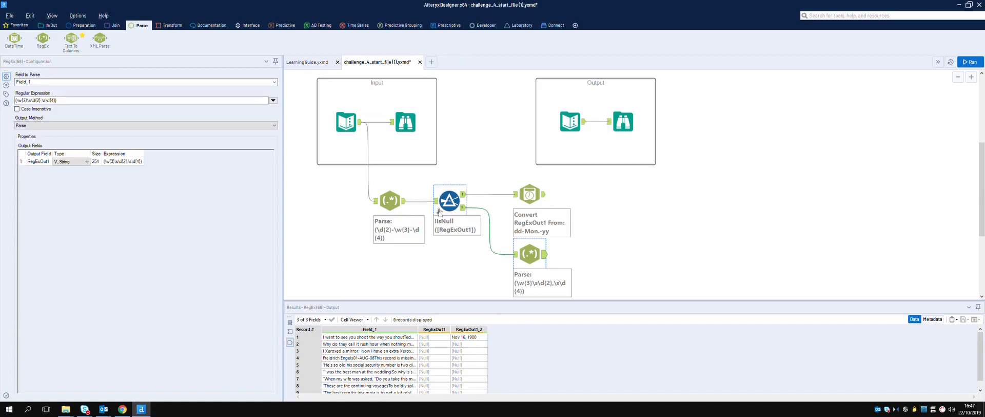
pyautogui.hotkey('ctrl', 'c')
pyautogui.hotkey('ctrl', 'v')
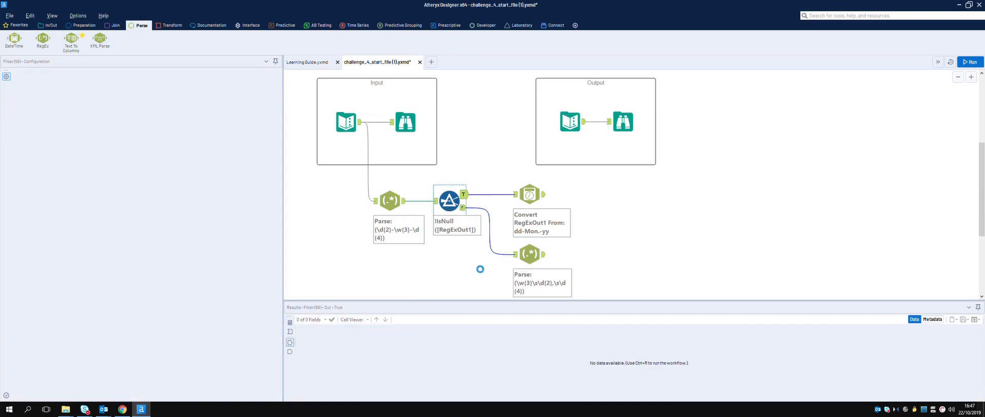
pyautogui.moveTo(473, 229); pyautogui.dragTo(615, 260)
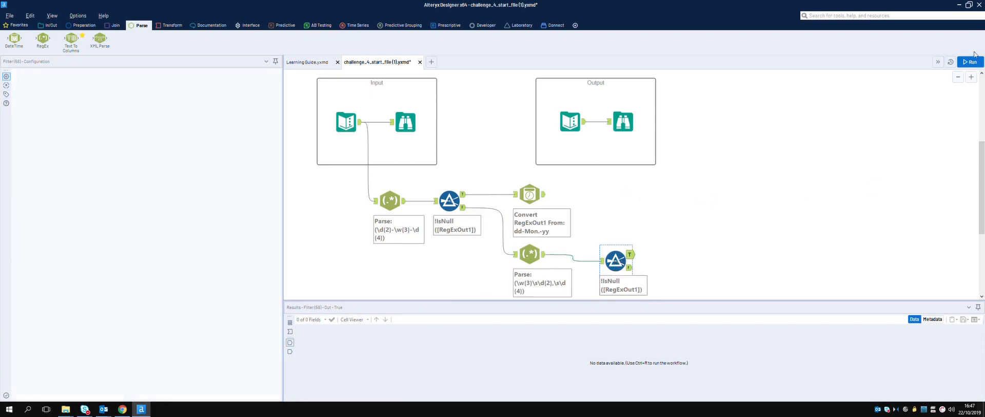
# Step: Run the workflow and compare the new Filter's True output with the second RegEx tool's output fields
pyautogui.click(972, 62)
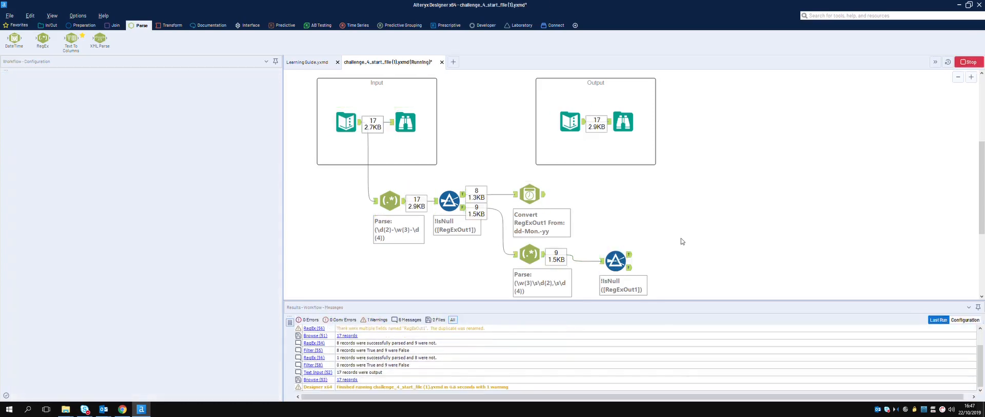
pyautogui.click(629, 254)
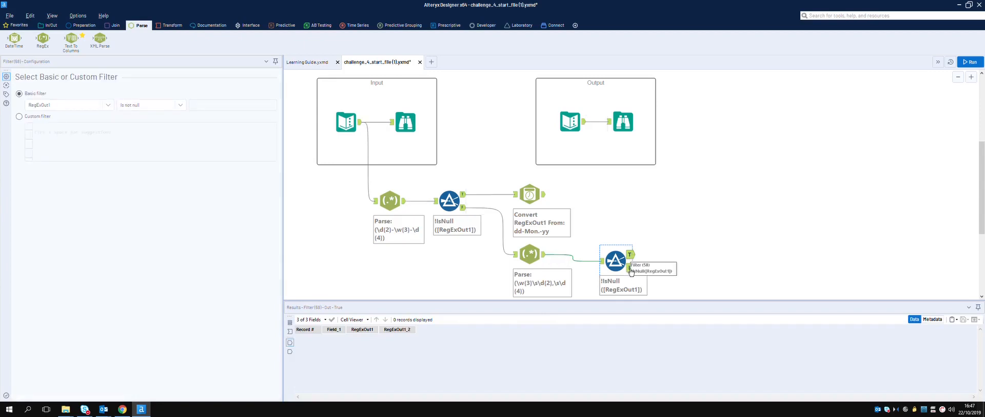
pyautogui.click(545, 255)
pyautogui.click(618, 260)
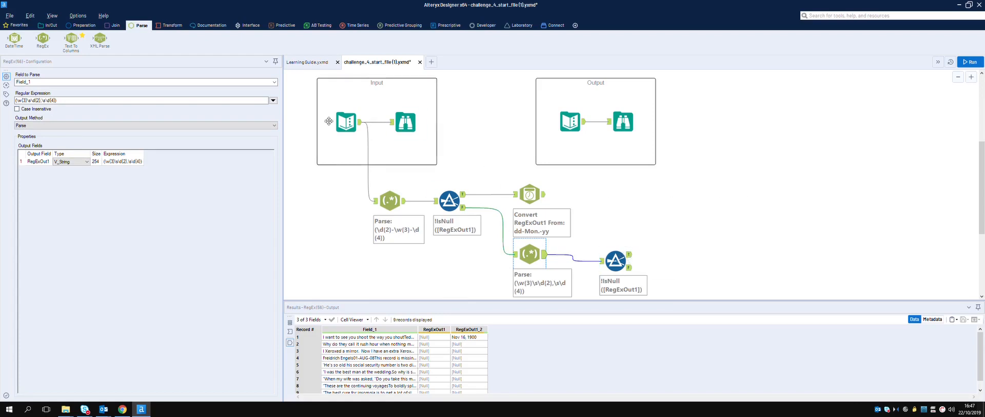
pyautogui.click(90, 25)
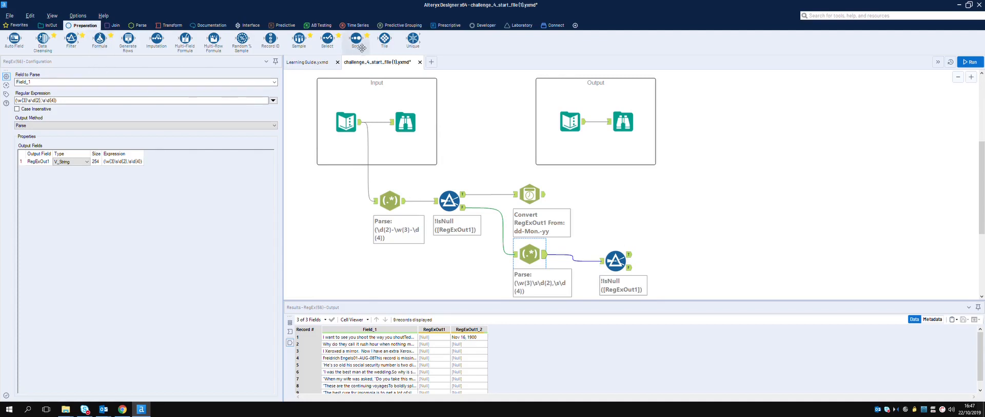
pyautogui.click(501, 249)
pyautogui.moveTo(501, 249); pyautogui.dragTo(566, 257)
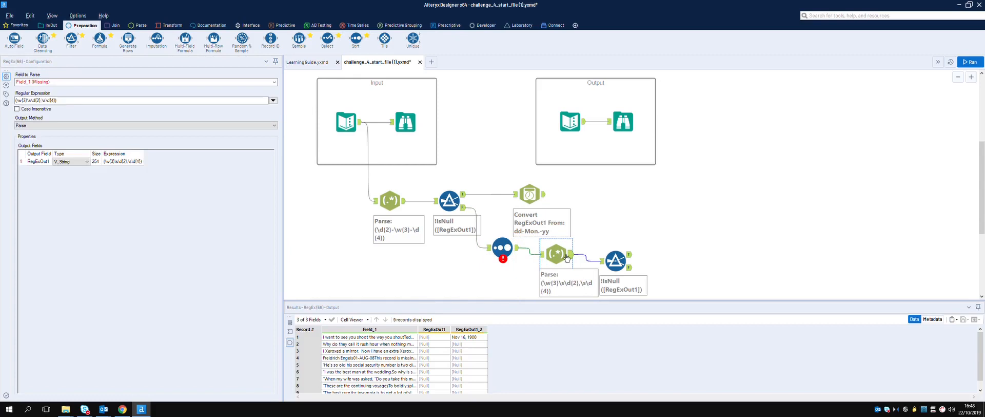
pyautogui.click(508, 248)
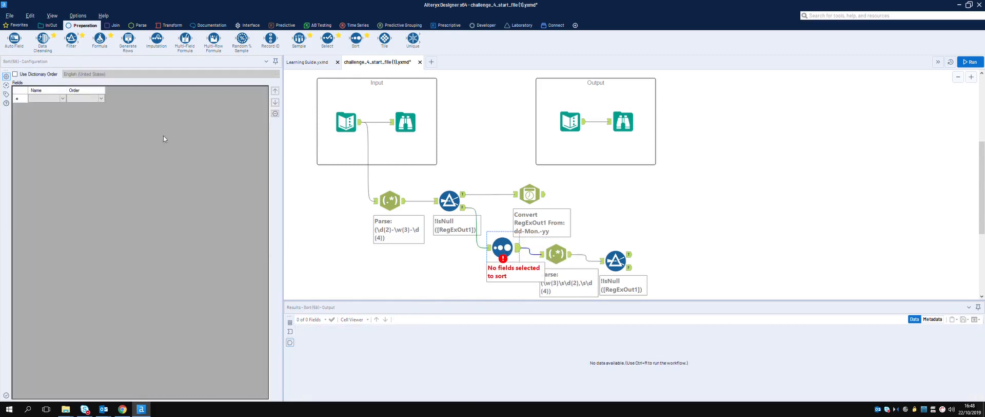
pyautogui.press('Delete')
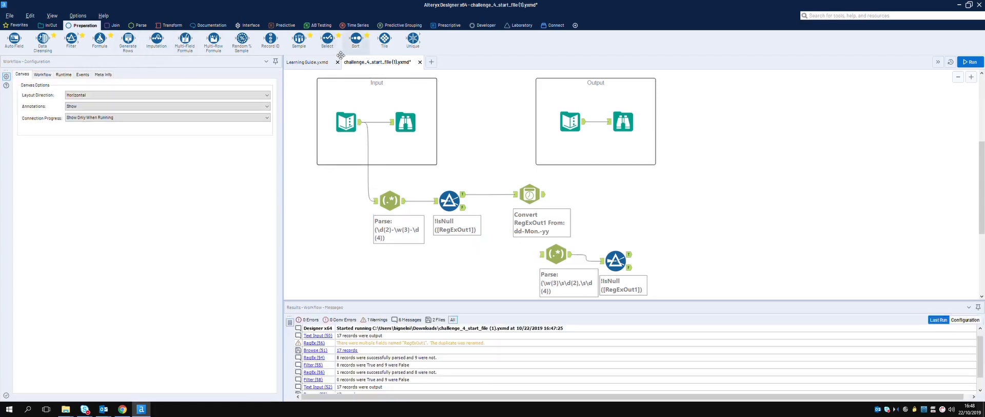
# Step: Insert a Select tool between the first Filter's False output and the second RegEx tool, and deselect the RegExOut1 field
pyautogui.moveTo(327, 40); pyautogui.dragTo(496, 260)
pyautogui.moveTo(465, 209); pyautogui.dragTo(482, 260)
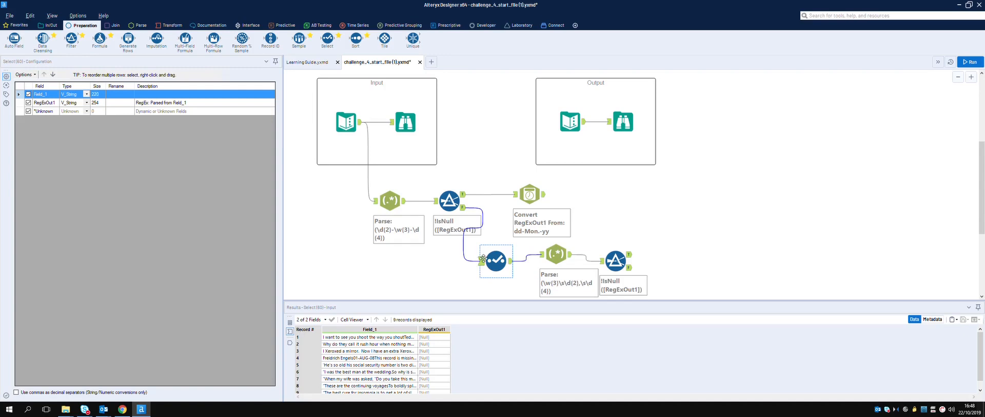
pyautogui.click(28, 102)
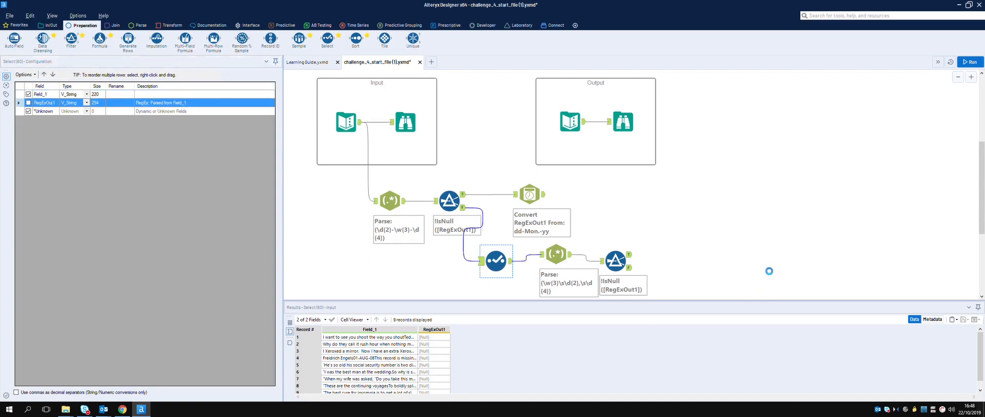
# Step: Run the workflow and check the second Filter tool's True output
pyautogui.click(769, 270)
pyautogui.hotkey('ctrl', 'r')
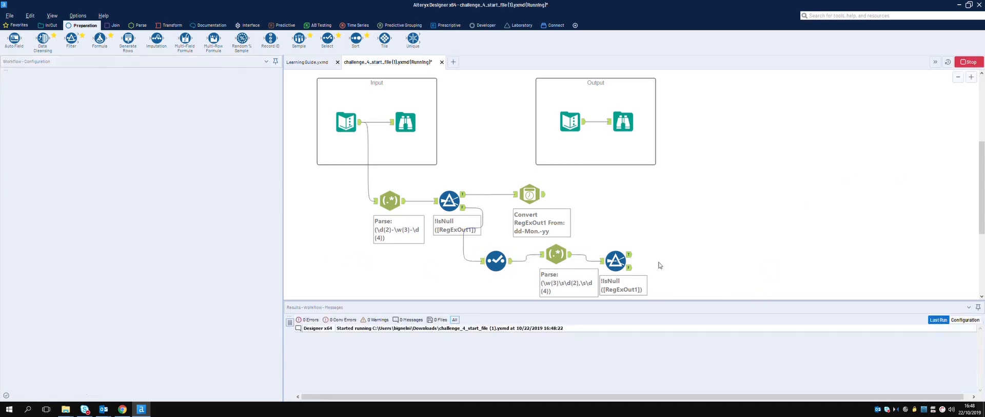
pyautogui.click(630, 255)
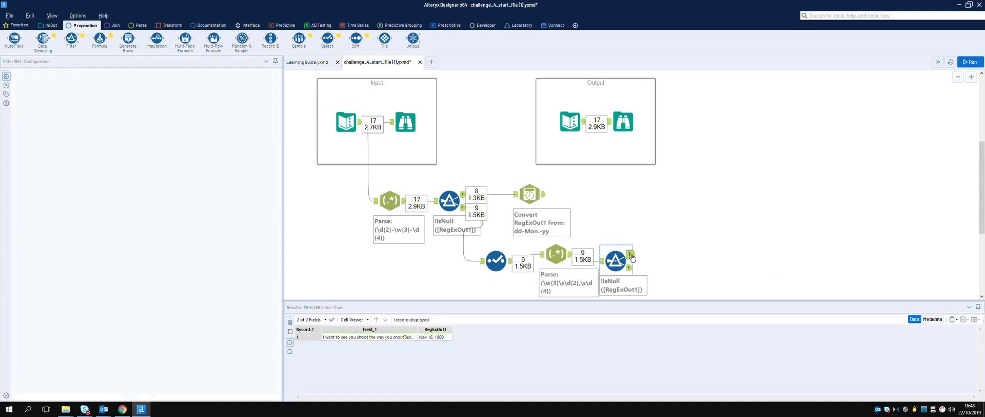
# Step: Duplicate the DateTime tool onto the second Filter's True output, check the date format there and open the copy's configuration
pyautogui.click(529, 194)
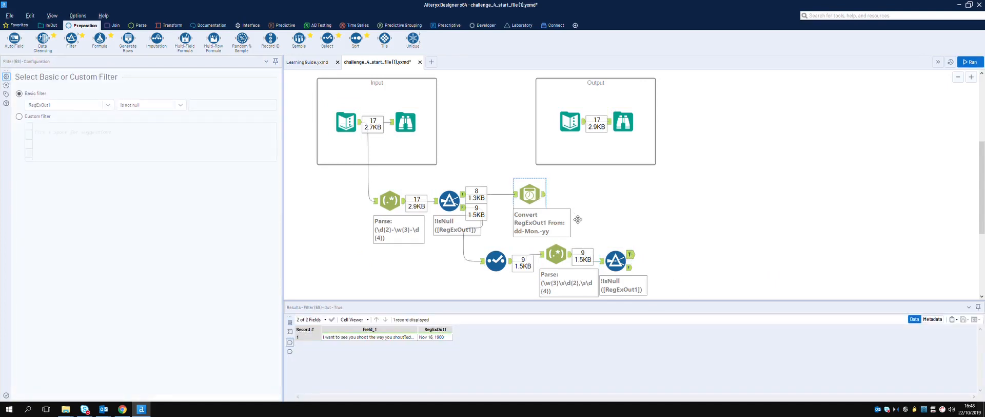
pyautogui.hotkey('ctrl', 'c')
pyautogui.hotkey('ctrl', 'v')
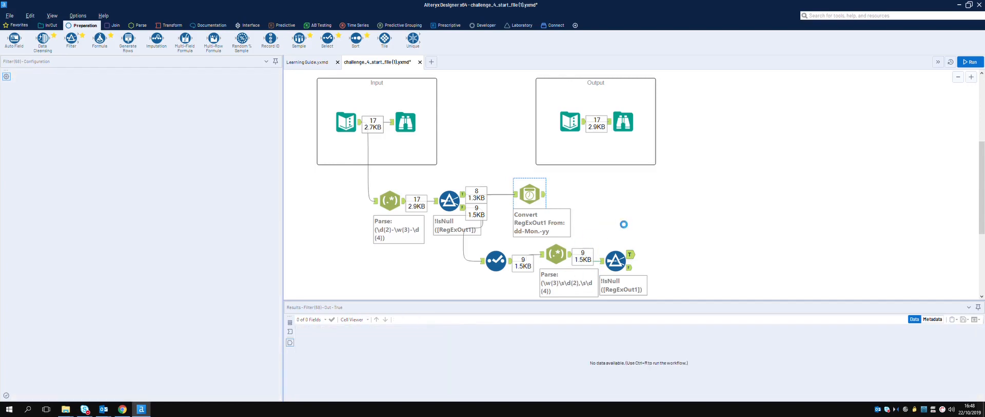
pyautogui.moveTo(561, 221); pyautogui.dragTo(677, 257)
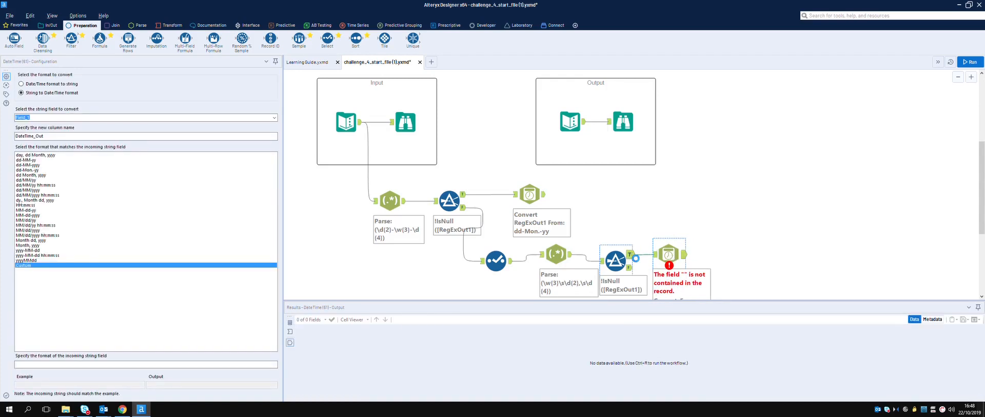
pyautogui.click(631, 254)
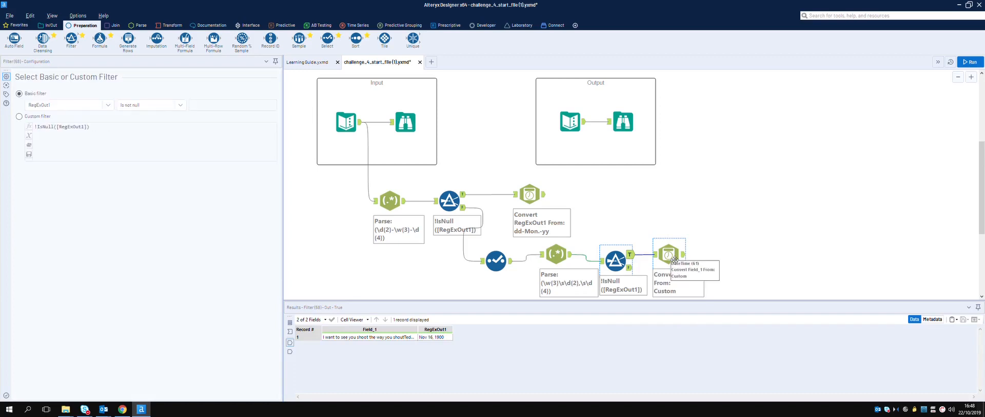
pyautogui.click(673, 258)
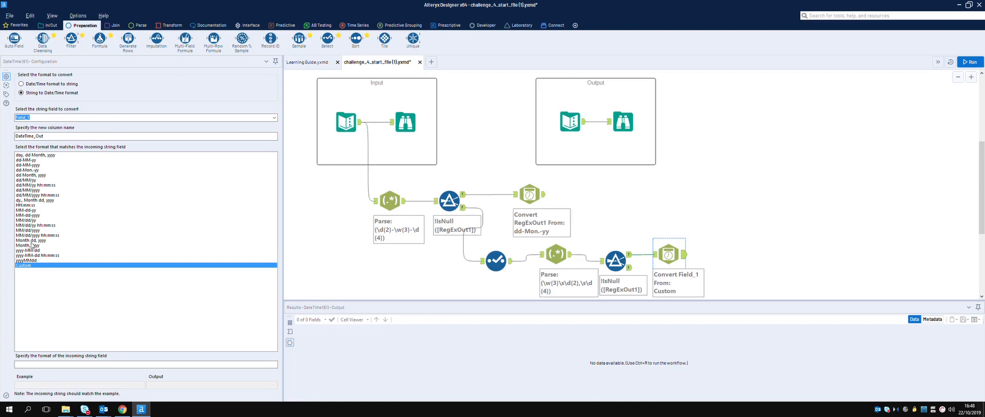
# Step: Try the Month dd, yyyy format in the copied DateTime tool, run the workflow and check the tool's output
pyautogui.click(30, 240)
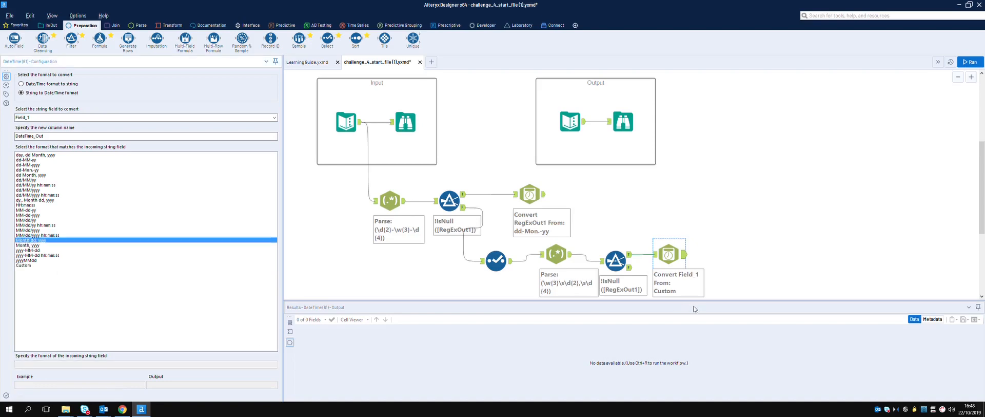
pyautogui.click(978, 65)
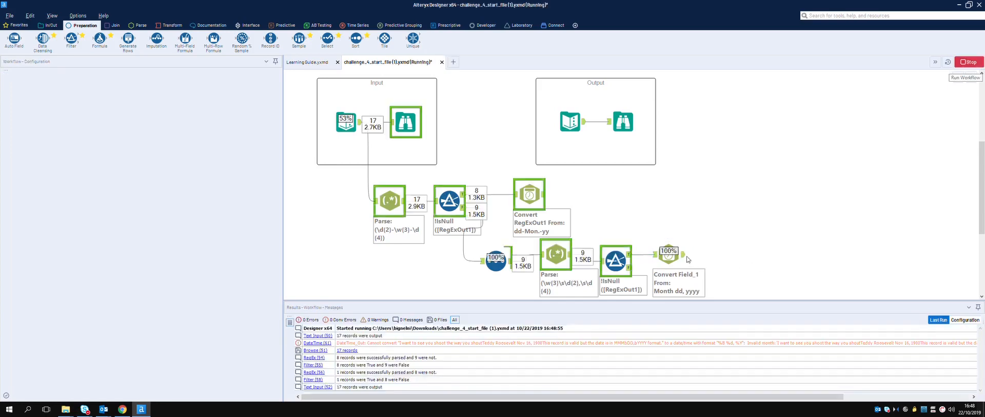
pyautogui.click(687, 259)
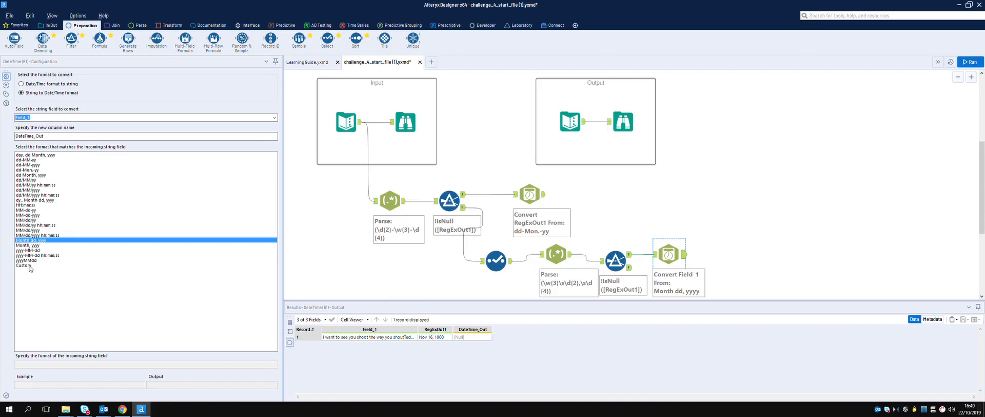
# Step: Try the custom incoming format "Mon. dd, yyyy" in the DateTime tool, run the workflow and check its output
pyautogui.click(42, 240)
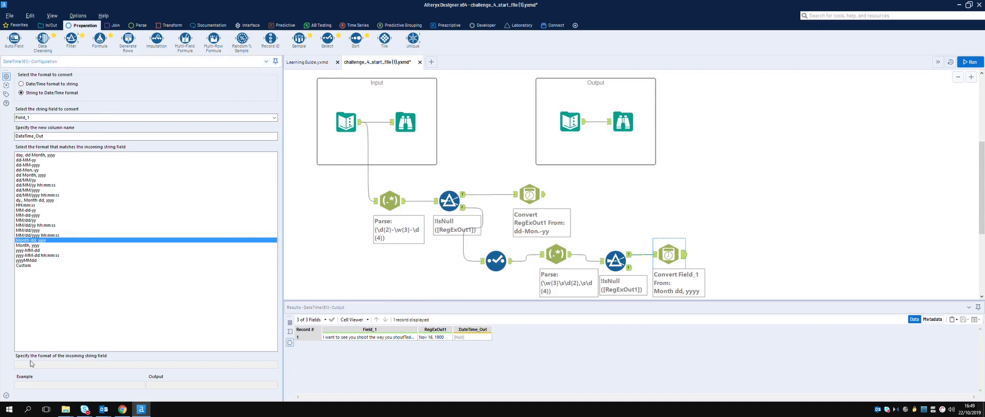
pyautogui.click(23, 266)
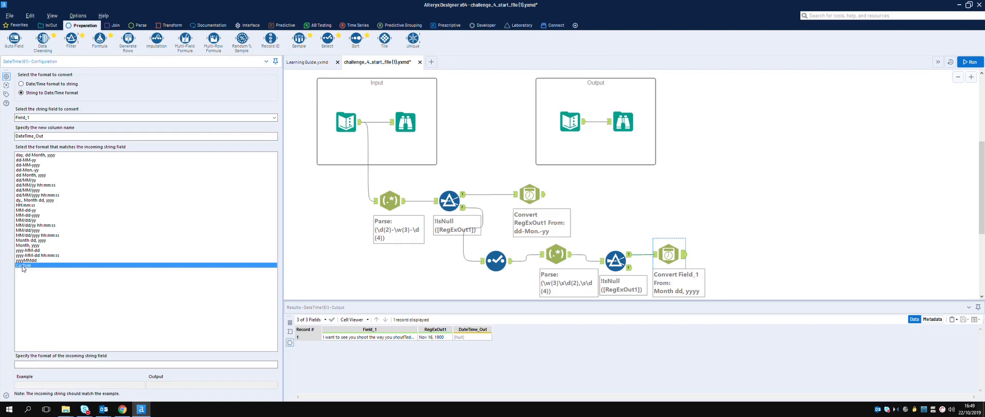
pyautogui.click(43, 366)
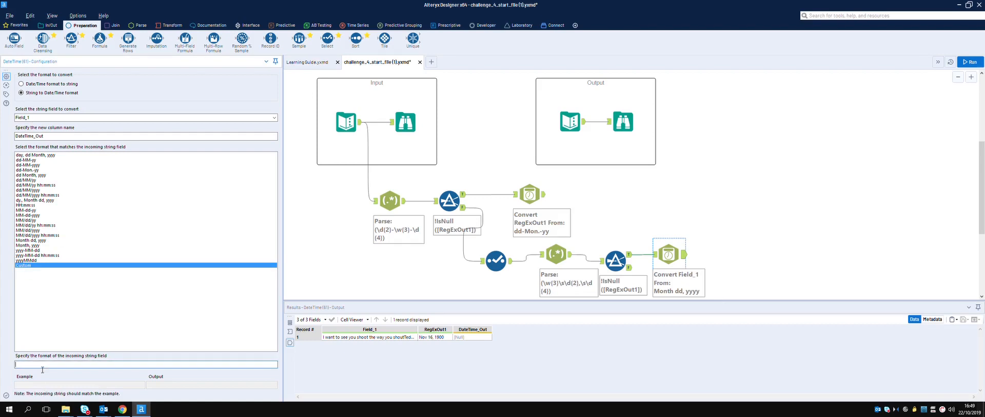
pyautogui.write('Mon. dd,')
pyautogui.write('yyyy')
pyautogui.click(971, 62)
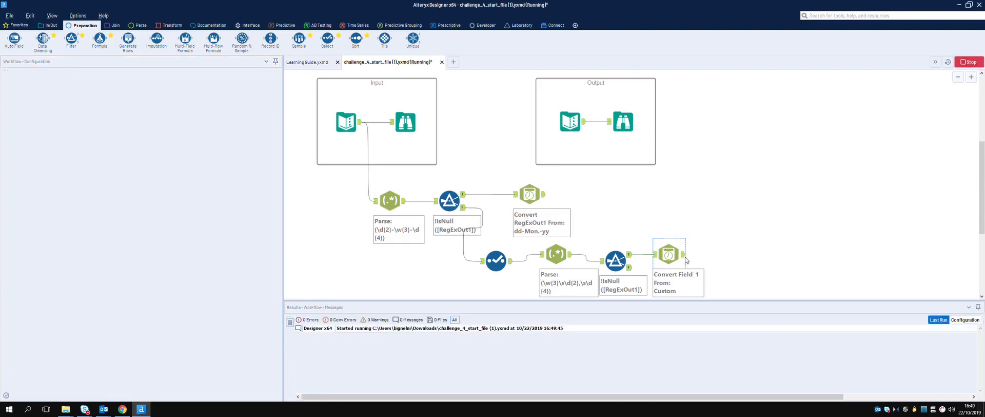
pyautogui.click(686, 256)
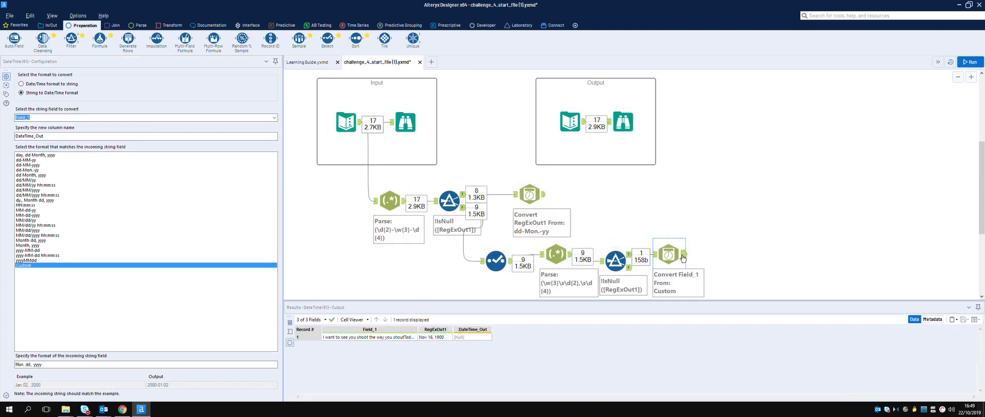
# Step: Try replacing the spaces in the custom date format with \s, run the workflow and check the DateTime tool's output
pyautogui.click(30, 364)
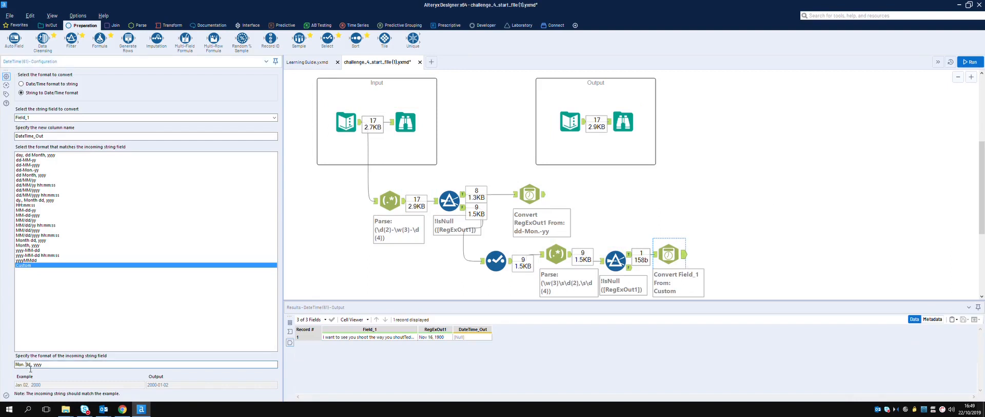
pyautogui.press('BackSpace')
pyautogui.write('\\s')
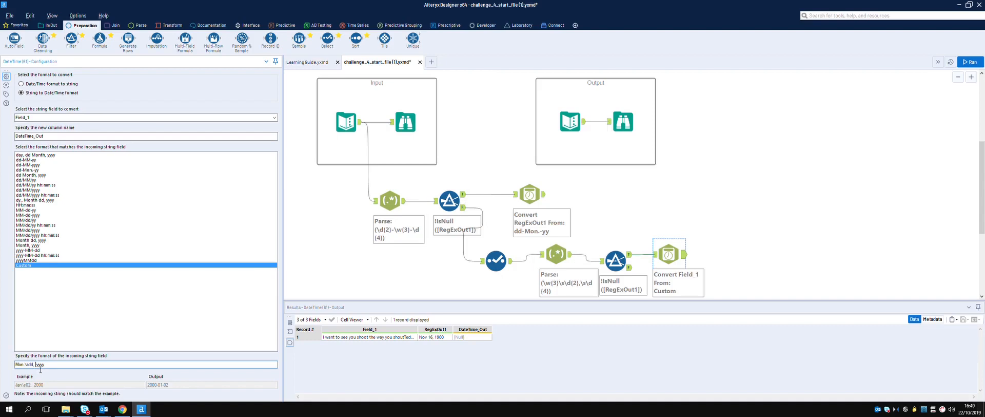
pyautogui.press('BackSpace')
pyautogui.click(978, 66)
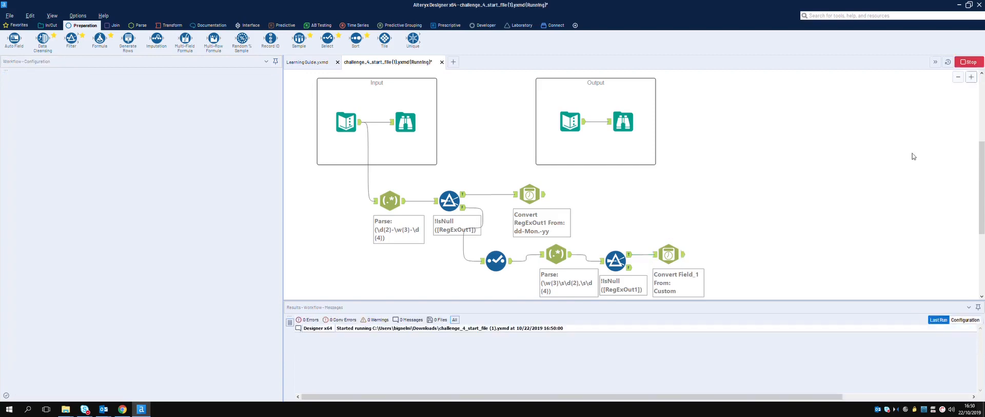
pyautogui.click(686, 256)
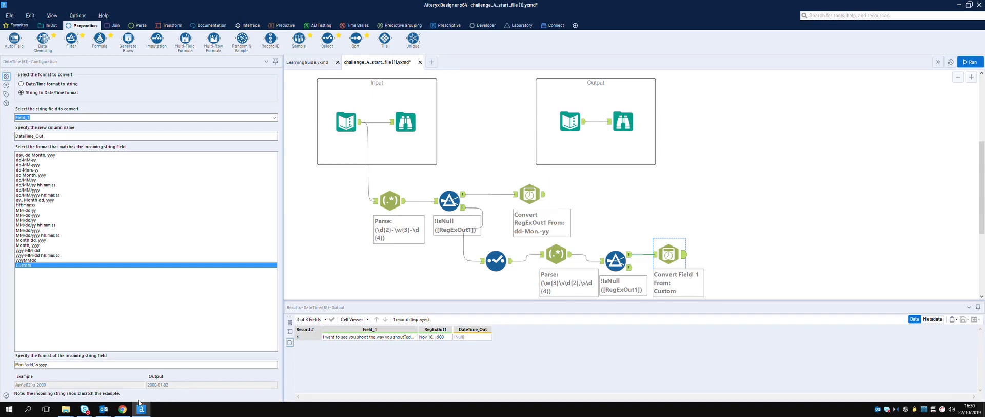
# Step: Switch to Chrome, find the format string examples on the Alteryx Date/Time Functions page, copy %B %d, %Y and return to Alteryx Designer
pyautogui.click(122, 409)
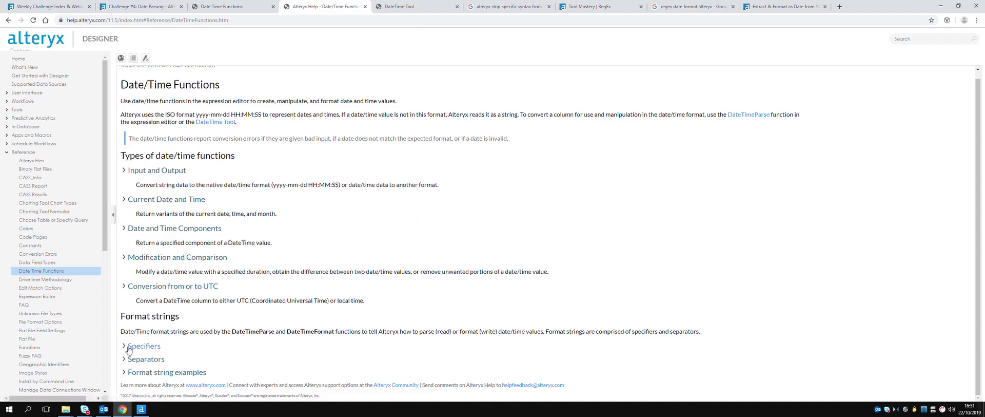
pyautogui.click(125, 373)
pyautogui.scroll(-5, 217, 339)
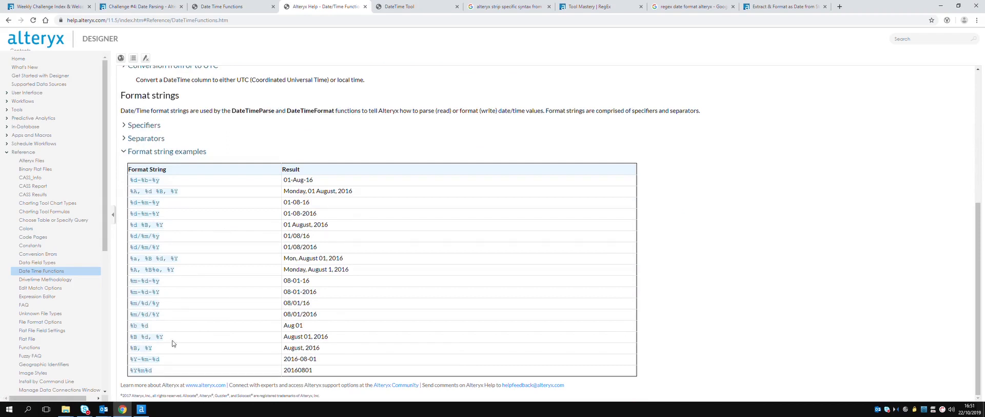
pyautogui.moveTo(168, 338); pyautogui.dragTo(142, 340)
pyautogui.click(142, 409)
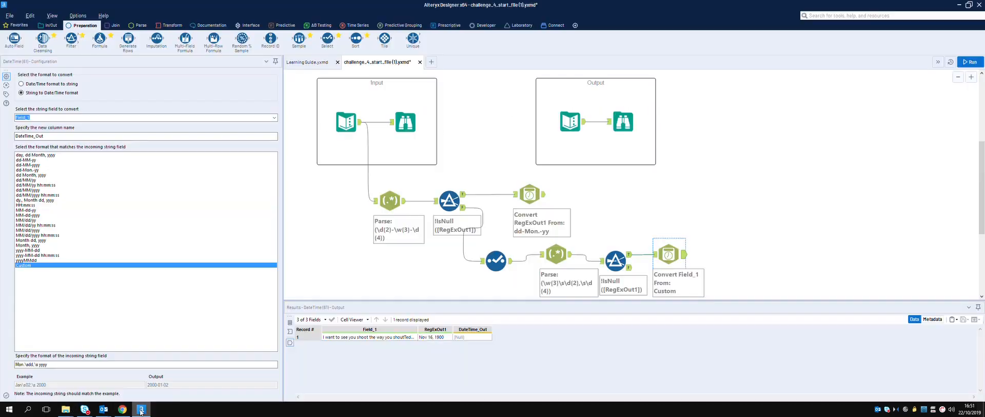
# Step: Replace the DateTime tool's custom format with %B %d, %Y, run the workflow and check the output
pyautogui.moveTo(58, 365); pyautogui.dragTo(5, 370)
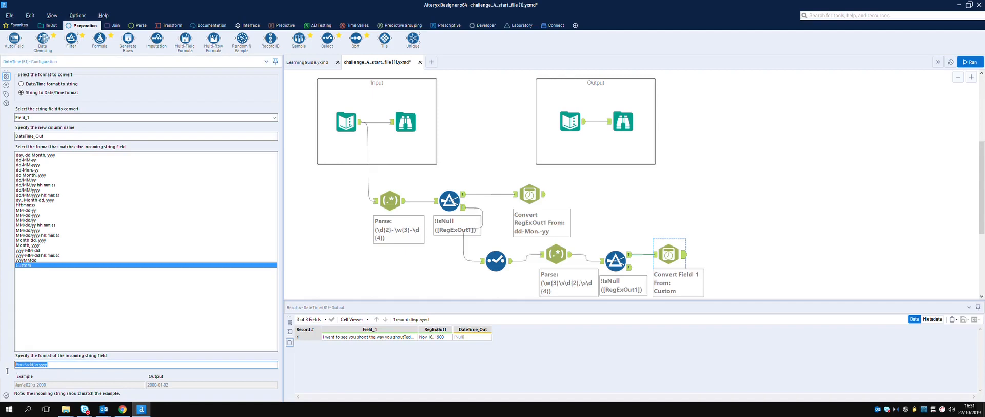
pyautogui.hotkey('ctrl', 'v')
pyautogui.click(980, 64)
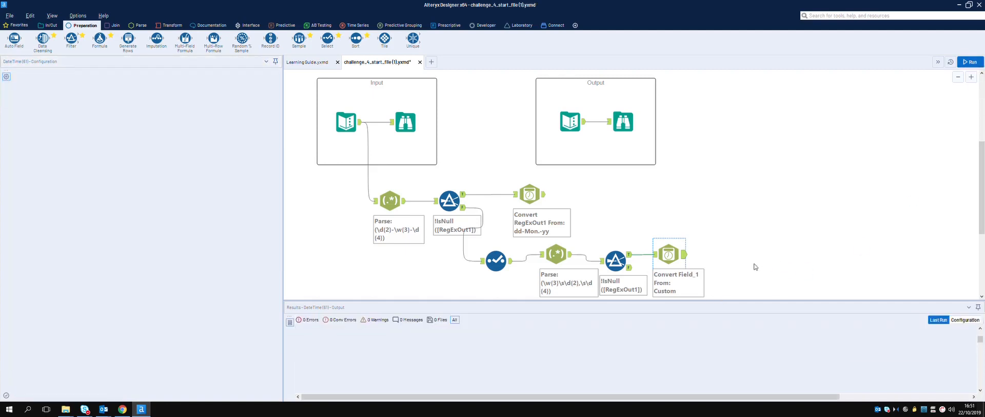
pyautogui.click(685, 256)
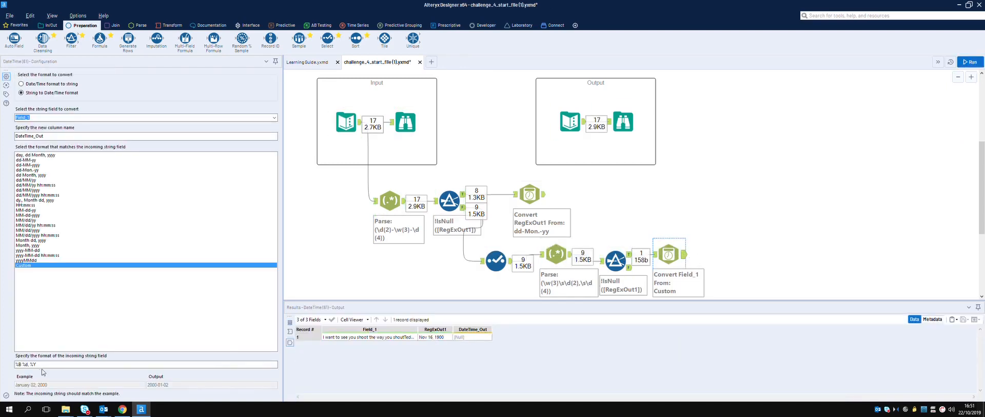
# Step: Change the month specifier to %b so the custom format reads %b %d, %Y, run the workflow and check the output
pyautogui.click(20, 364)
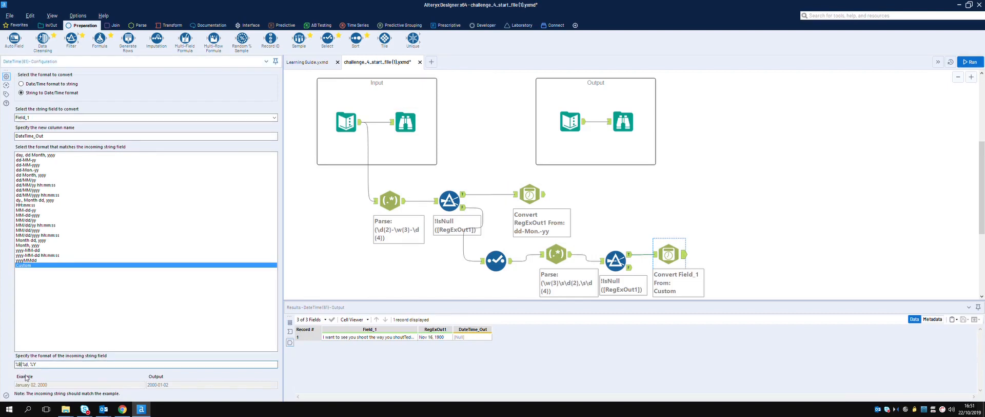
pyautogui.press('BackSpace')
pyautogui.write('b')
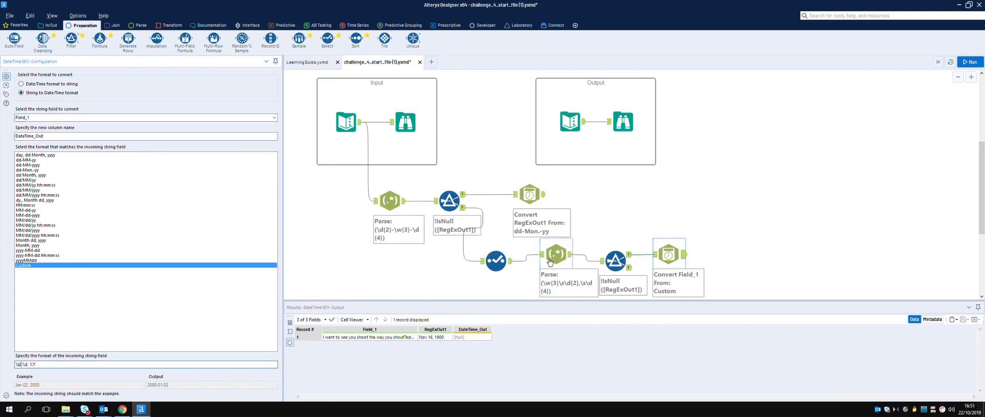
pyautogui.click(970, 61)
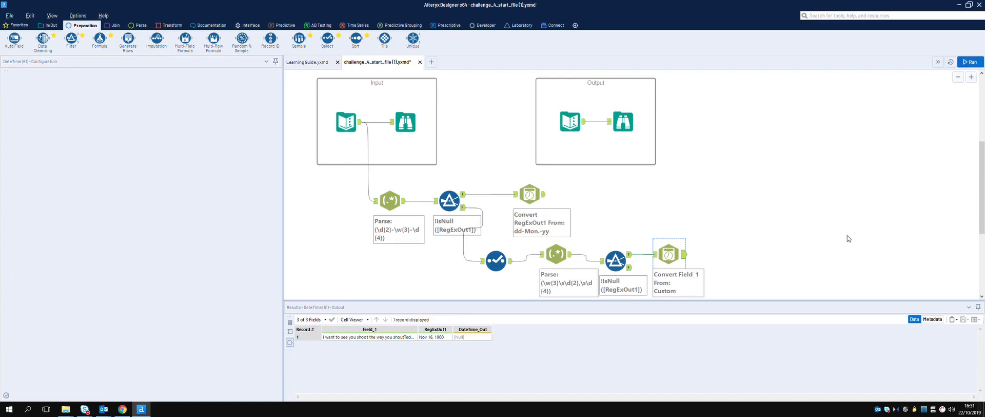
pyautogui.click(686, 255)
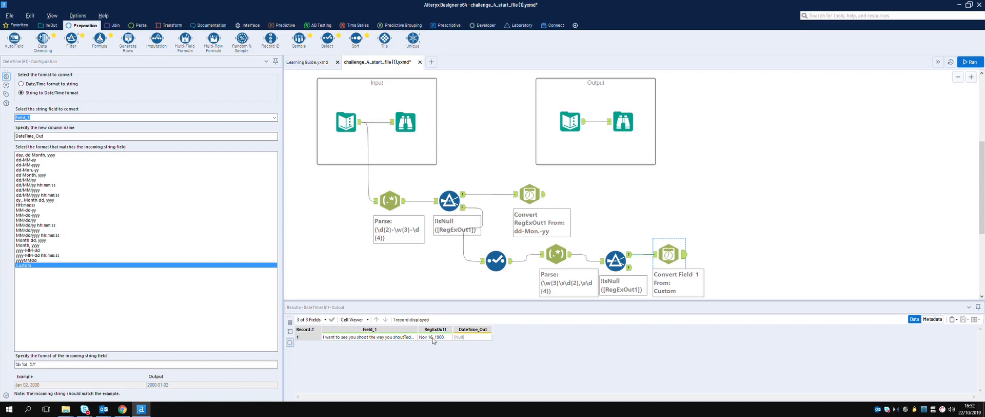
# Step: Set RegExOut1 as the string field to convert in the DateTime tool, run the workflow and check its output
pyautogui.click(274, 118)
pyautogui.click(184, 130)
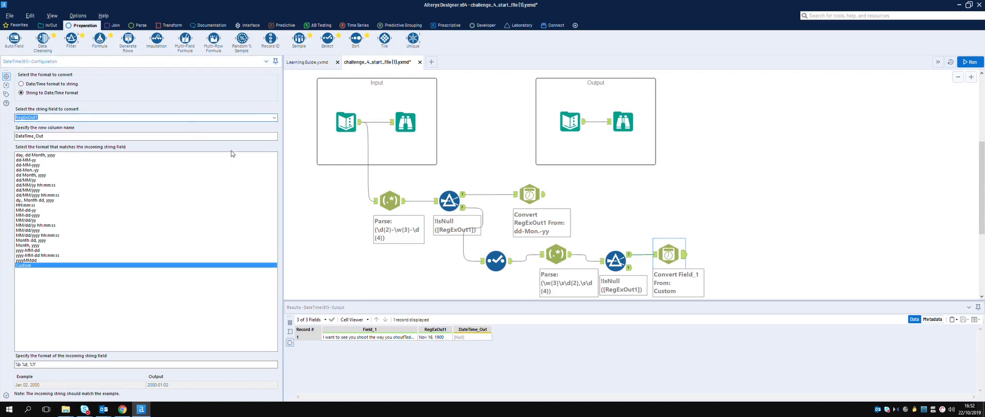
pyautogui.click(980, 62)
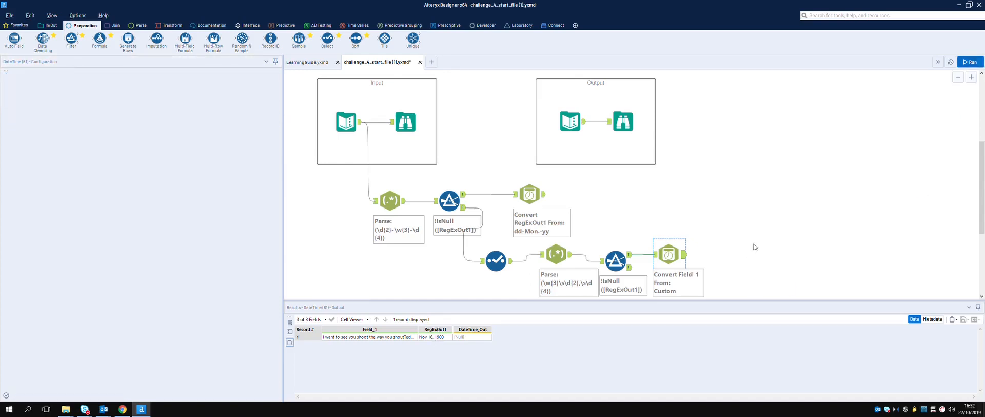
pyautogui.click(686, 254)
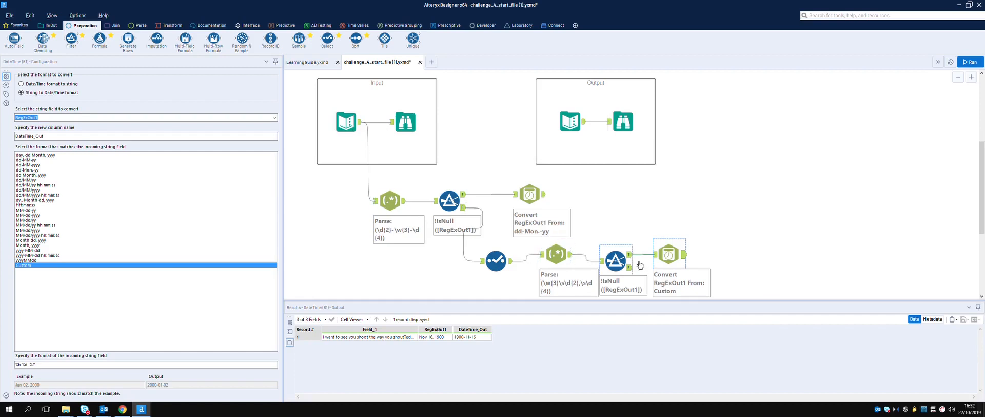
# Step: Duplicate the Select, RegEx, Filter and DateTime tools below the second branch and connect the second Filter's False output to the copied Select
pyautogui.moveTo(483, 239); pyautogui.dragTo(714, 294)
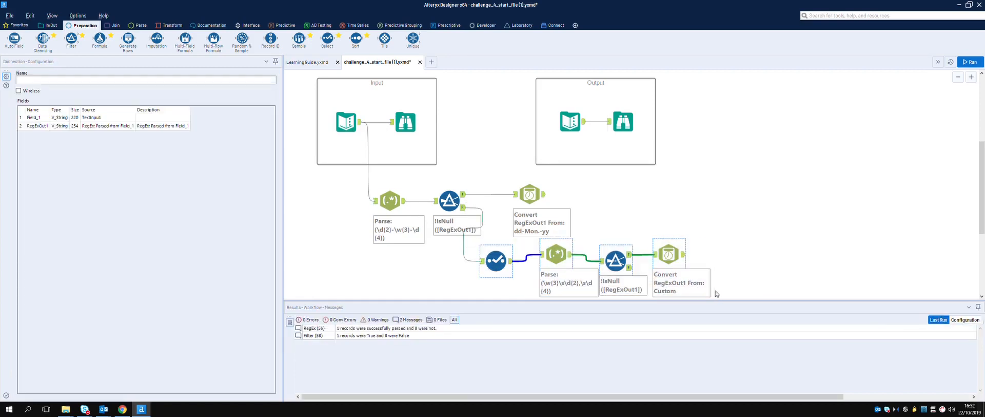
pyautogui.scroll(-2, 744, 272)
pyautogui.scroll(-1, 690, 281)
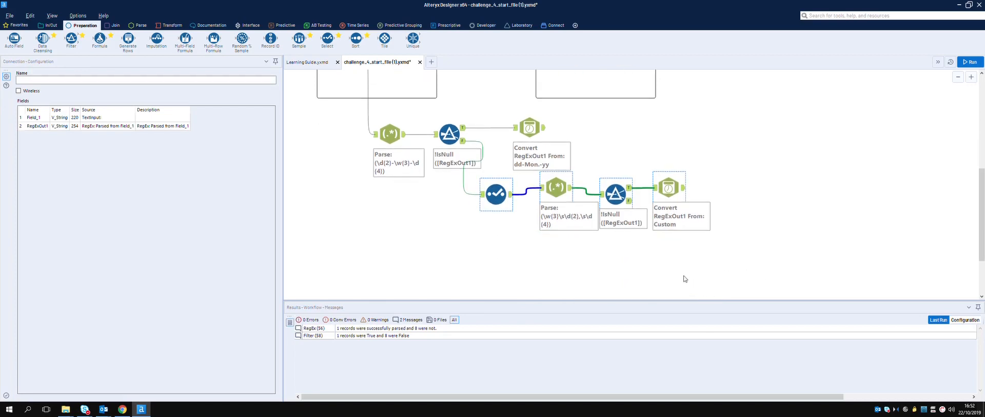
pyautogui.rightClick(668, 266)
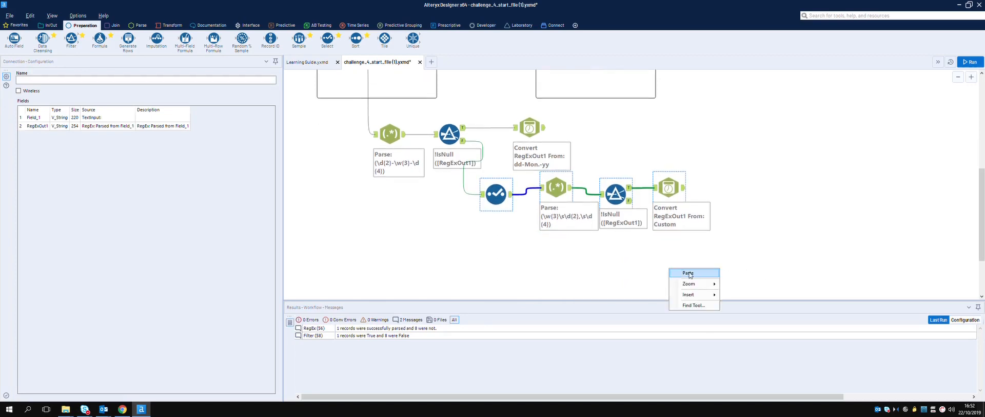
pyautogui.click(695, 272)
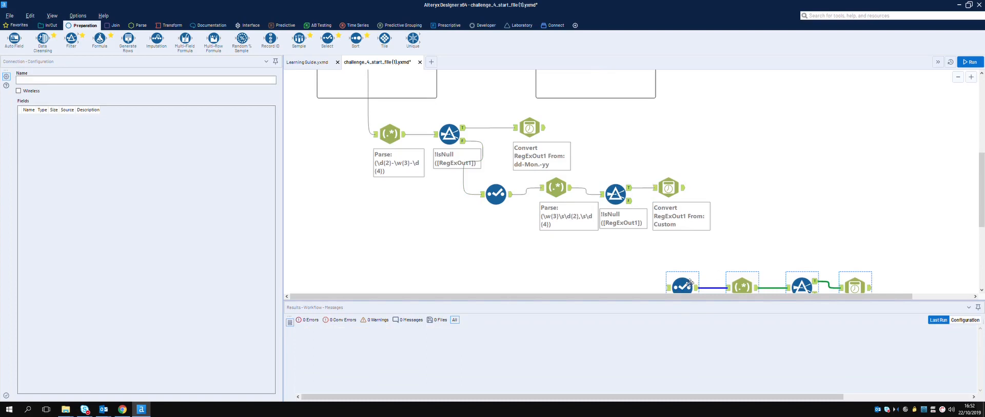
pyautogui.moveTo(690, 282); pyautogui.dragTo(690, 253)
pyautogui.moveTo(630, 200); pyautogui.dragTo(688, 261)
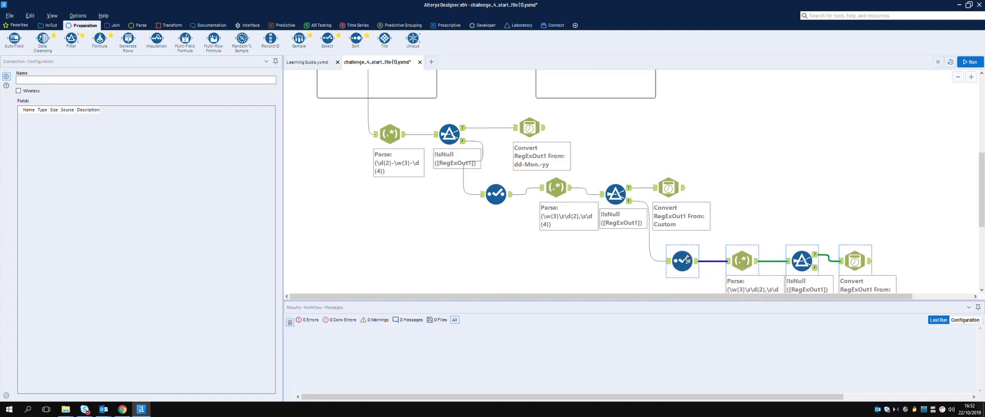
# Step: Check the copied Select tool's records and change the copied RegEx tool's expression to (\d{2}-\w{3}-\d{2})
pyautogui.click(688, 263)
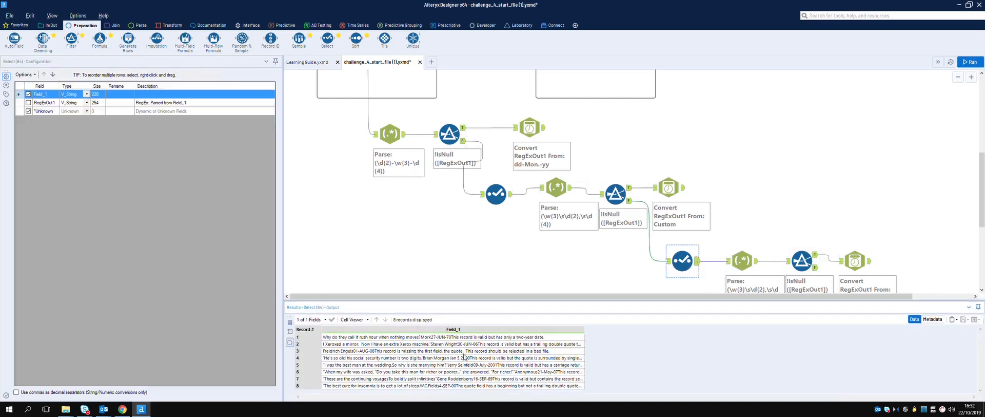
pyautogui.click(741, 260)
pyautogui.click(22, 101)
pyautogui.press('BackSpace')
pyautogui.write('d')
pyautogui.moveTo(27, 100); pyautogui.dragTo(47, 101)
pyautogui.write('-\\w{3}-')
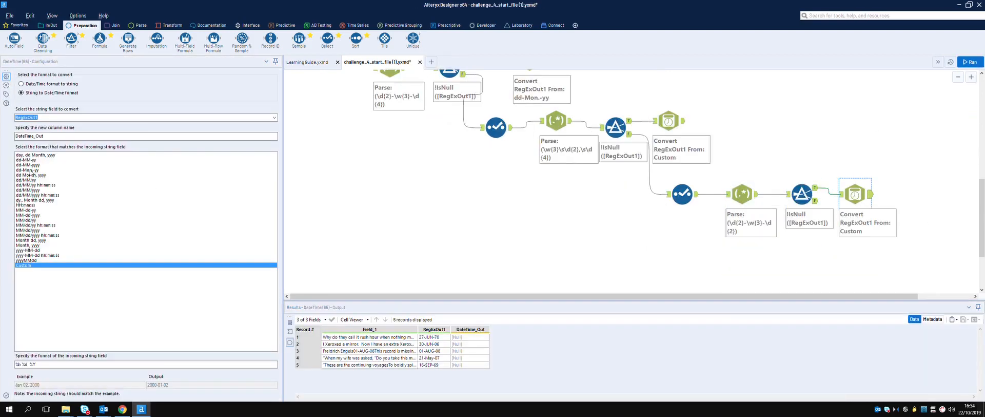
# Step: Set the incoming format of the third branch's DateTime tool to dd-Mon.-yy and run the workflow
pyautogui.click(30, 170)
pyautogui.hotkey('ctrl', 'r')
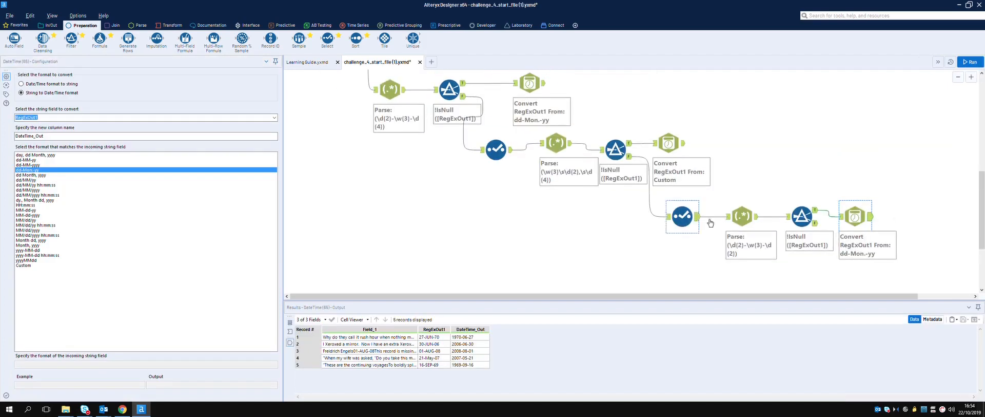
# Step: Connect the third branch Filter's False output to the fourth branch's Select tool and check the remaining records there
pyautogui.moveTo(666, 157); pyautogui.dragTo(671, 250)
pyautogui.click(684, 250)
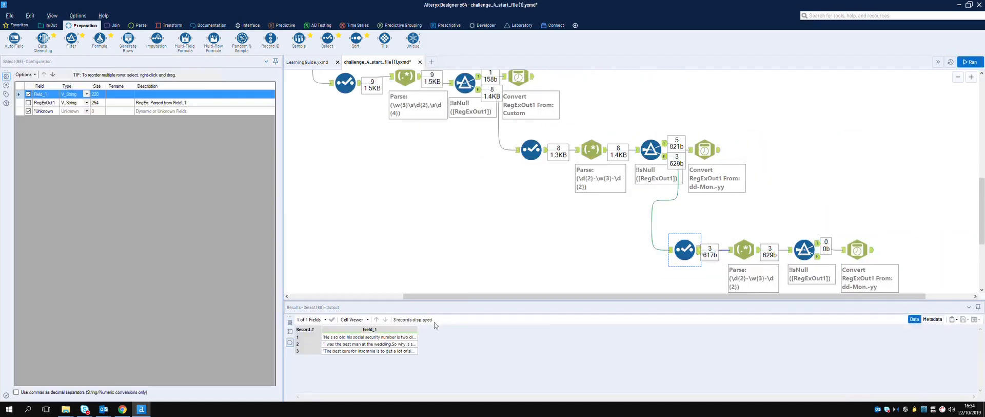
pyautogui.click(744, 250)
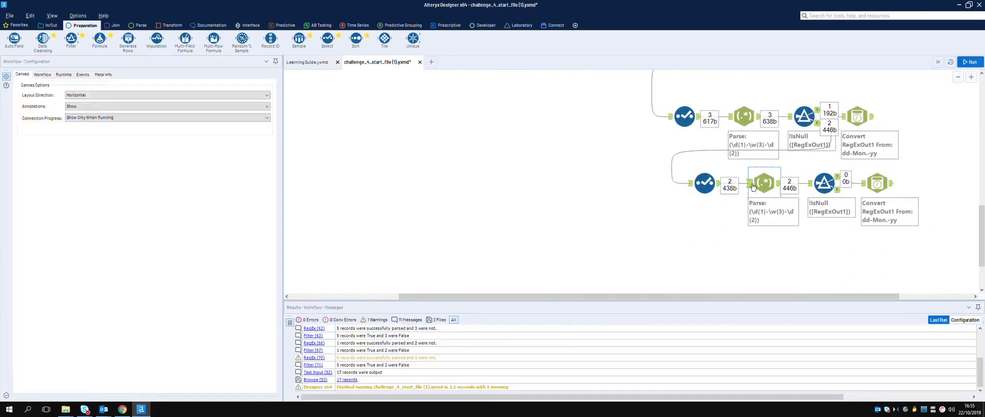
# Step: Check the records entering the fifth branch's RegEx tool, run the workflow and check those entering the sixth branch's RegEx tool
pyautogui.click(753, 186)
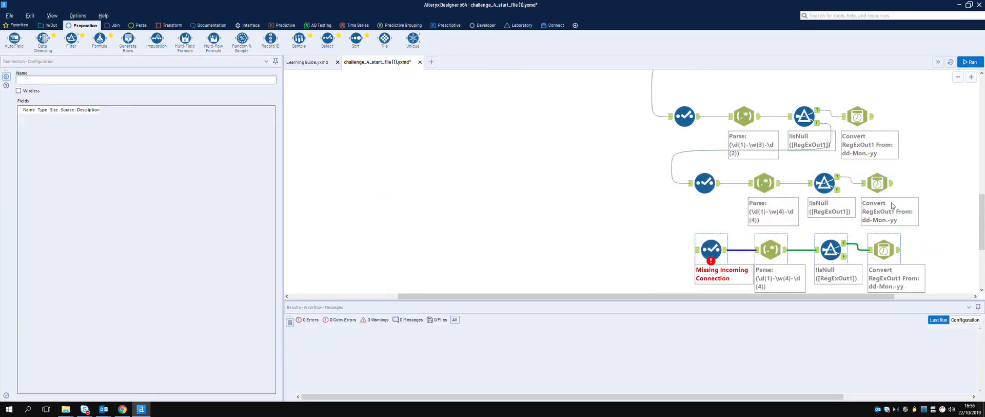
pyautogui.click(771, 250)
pyautogui.hotkey('ctrl', 'r')
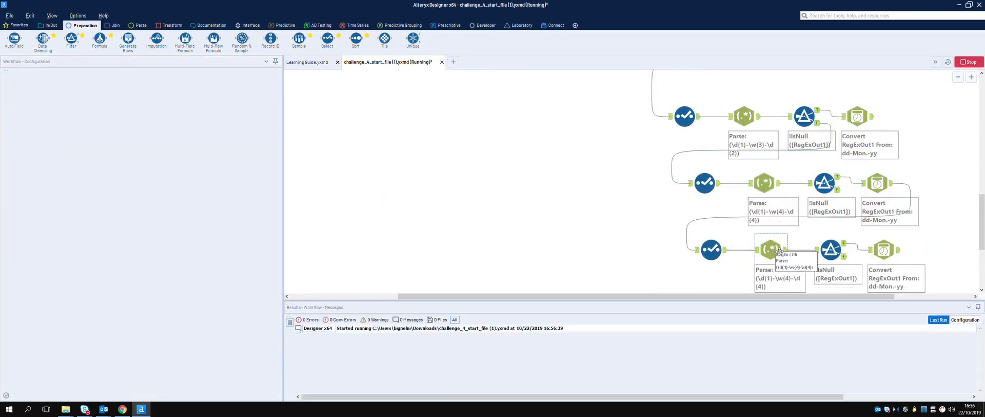
pyautogui.click(756, 250)
pyautogui.moveTo(423, 330); pyautogui.dragTo(482, 331)
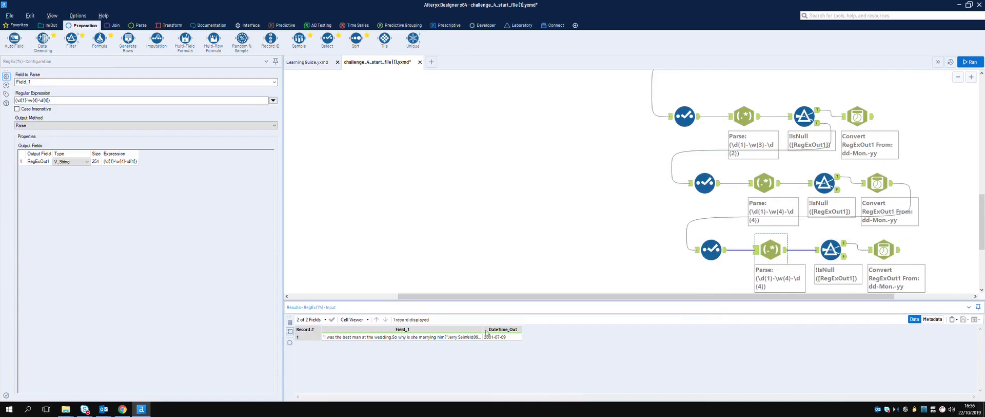
pyautogui.doubleClick(483, 331)
# Step: Reconnect the sixth branch's Select tool to the fifth Filter's False output and check the records entering the RegEx tool
pyautogui.click(830, 250)
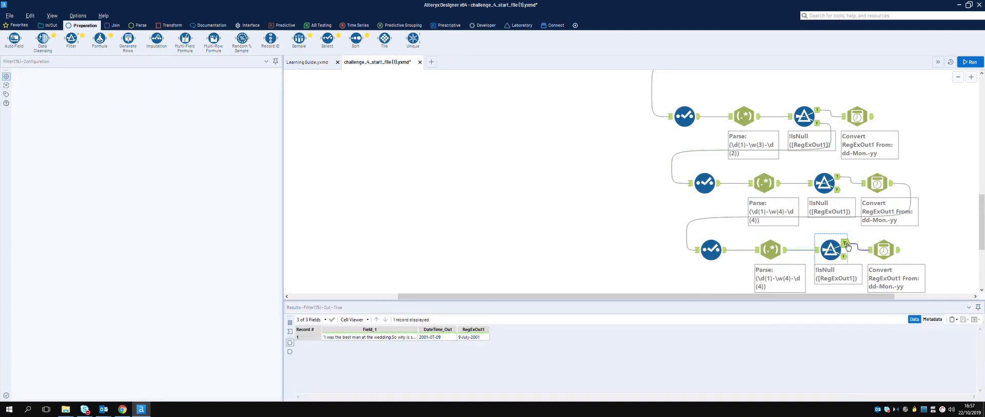
pyautogui.click(770, 250)
pyautogui.click(711, 249)
pyautogui.moveTo(838, 189); pyautogui.dragTo(696, 249)
pyautogui.click(756, 250)
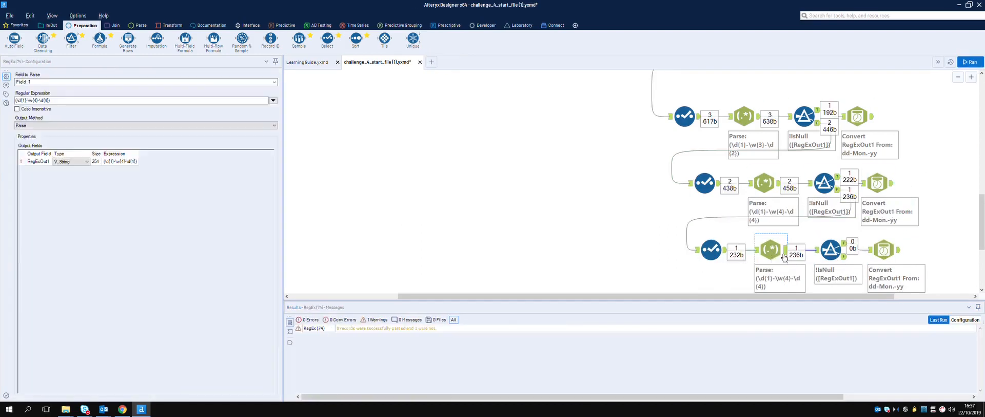
# Step: Change the sixth branch's RegEx expression to (\w{3}\s\d{1}\s\d{4})
pyautogui.moveTo(28, 101); pyautogui.dragTo(30, 102)
pyautogui.write('w{3}d{1}')
pyautogui.click(28, 101)
pyautogui.write('\\s')
pyautogui.press('Delete')
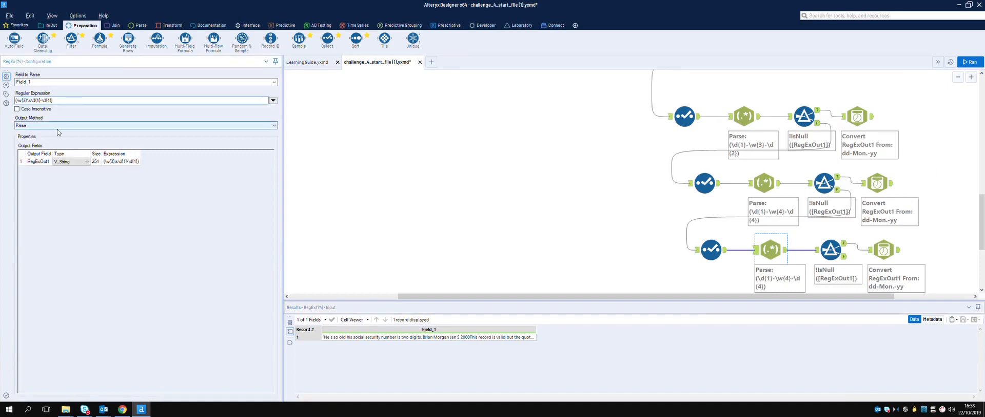
pyautogui.press('Right')
pyautogui.press('Right')
pyautogui.press('Right')
pyautogui.press('Right')
pyautogui.press('Right')
pyautogui.write('\\s')
pyautogui.press('Delete')
# Step: Run the workflow and check the outputs of the sixth branch's RegEx, Filter and DateTime tools
pyautogui.click(970, 62)
pyautogui.click(899, 251)
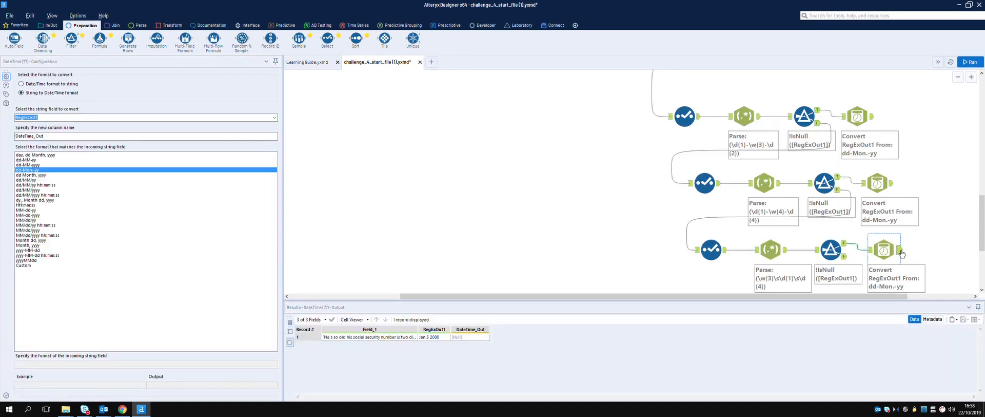
pyautogui.click(784, 250)
pyautogui.click(844, 243)
pyautogui.click(899, 250)
# Step: Set the sixth branch's DateTime tool to the Custom incoming format Mon. dd yyyy, run the workflow and check its output
pyautogui.click(26, 265)
pyautogui.write('Mon. ')
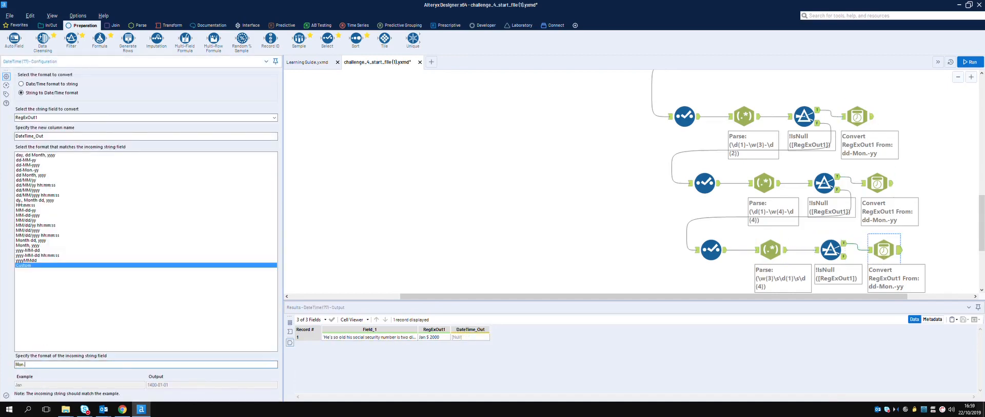
pyautogui.write('dd yyyy')
pyautogui.click(544, 262)
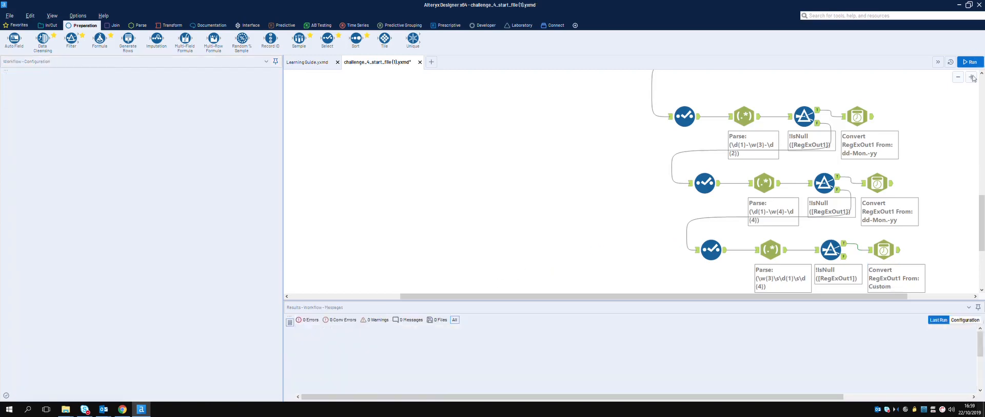
pyautogui.click(970, 62)
pyautogui.click(898, 252)
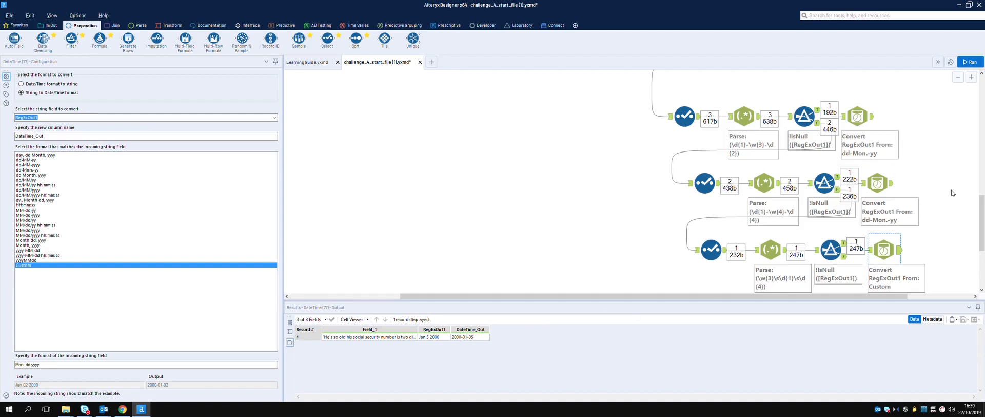
# Step: Review the expected records and their order in the challenge's Output Browse tool
pyautogui.moveTo(982, 220); pyautogui.dragTo(983, 109)
pyautogui.click(476, 266)
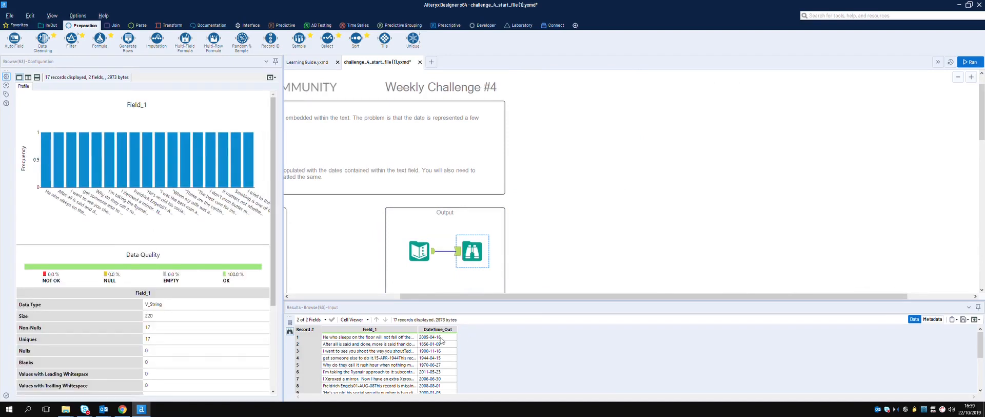
pyautogui.scroll(-3, 441, 339)
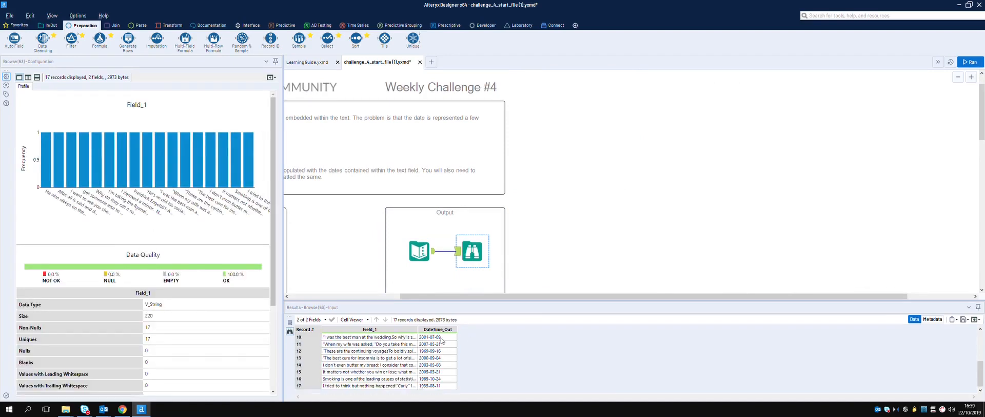
pyautogui.scroll(3, 440, 339)
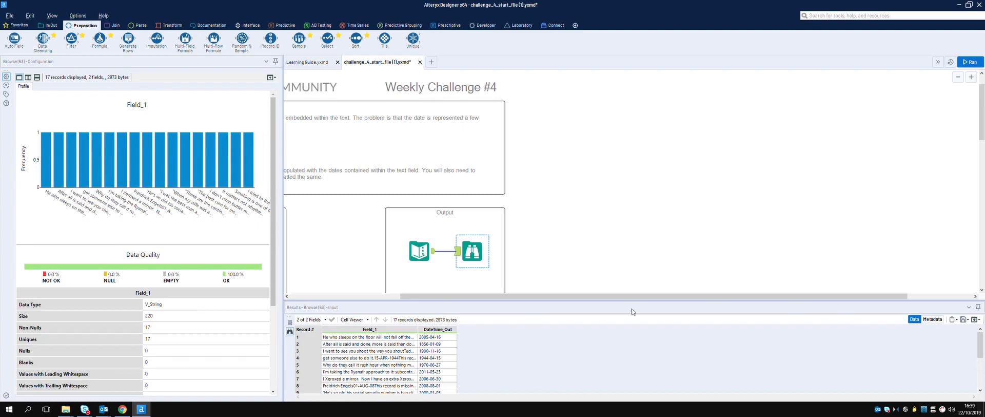
# Step: Insert a Record ID tool between the input data and the first RegEx tool, run the workflow and check the second branch's DateTime output
pyautogui.moveTo(422, 297); pyautogui.dragTo(279, 293)
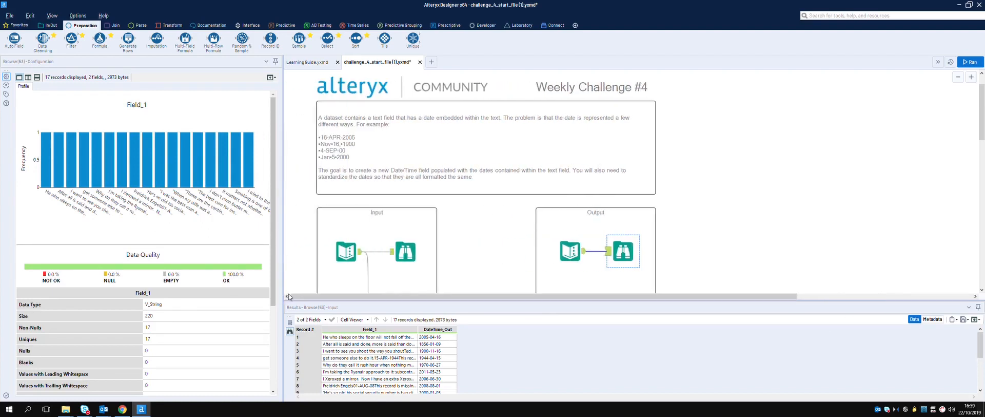
pyautogui.scroll(-5, 451, 231)
pyautogui.scroll(1, 454, 231)
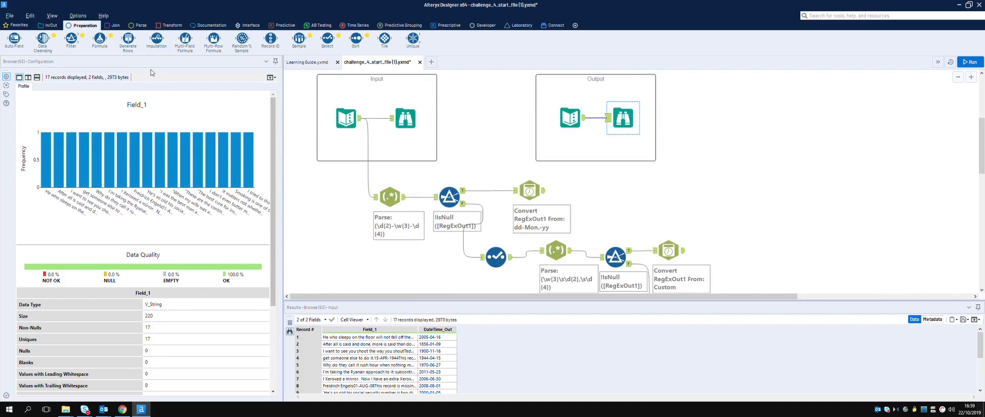
pyautogui.moveTo(270, 39); pyautogui.dragTo(389, 173)
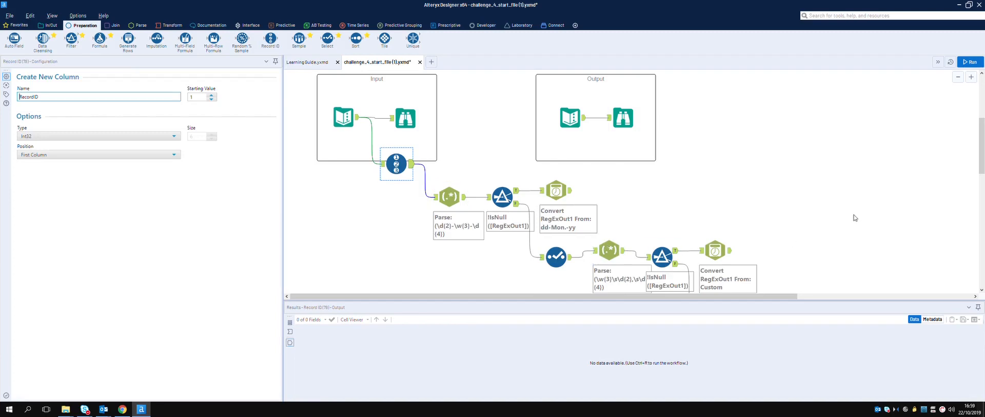
pyautogui.click(969, 61)
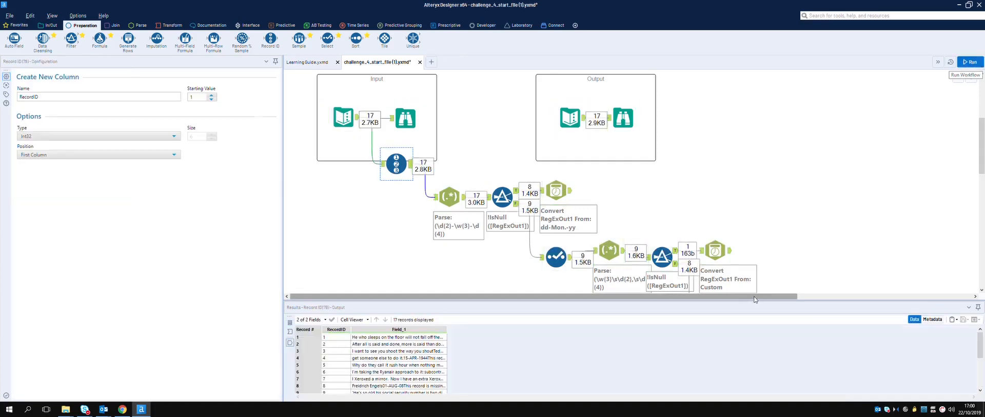
pyautogui.moveTo(754, 296); pyautogui.dragTo(860, 296)
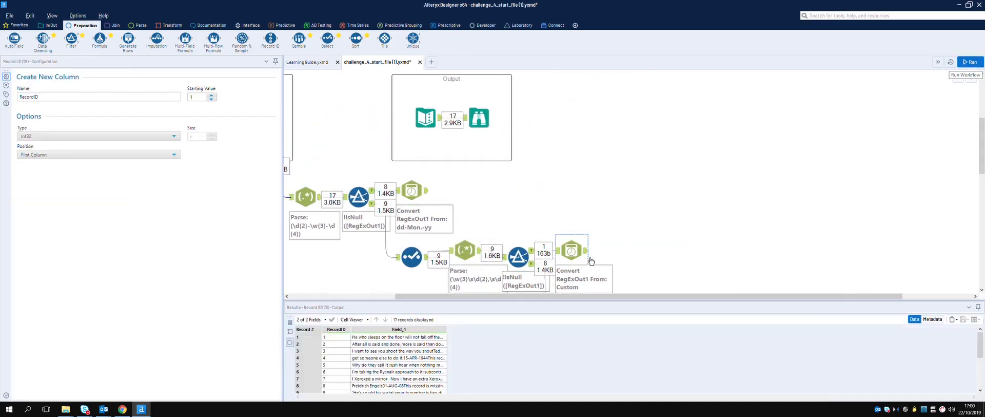
pyautogui.click(588, 253)
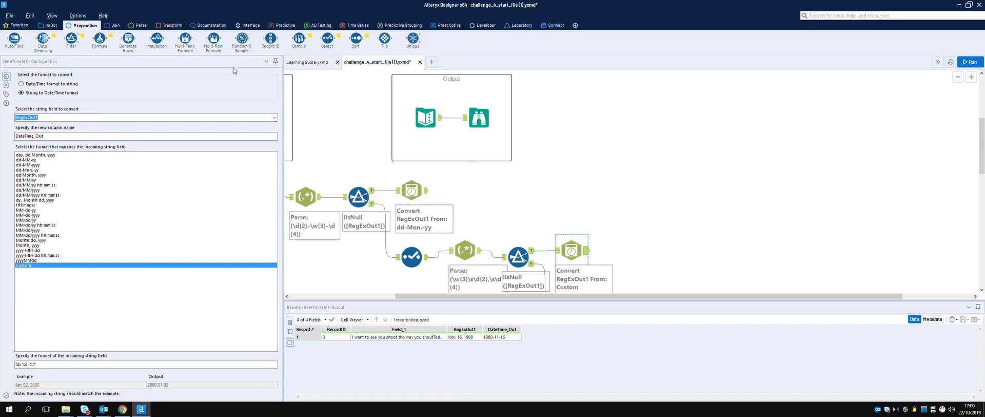
# Step: Add a Union tool beyond the first branch and connect the DateTime outputs of the first four branches to it
pyautogui.click(114, 25)
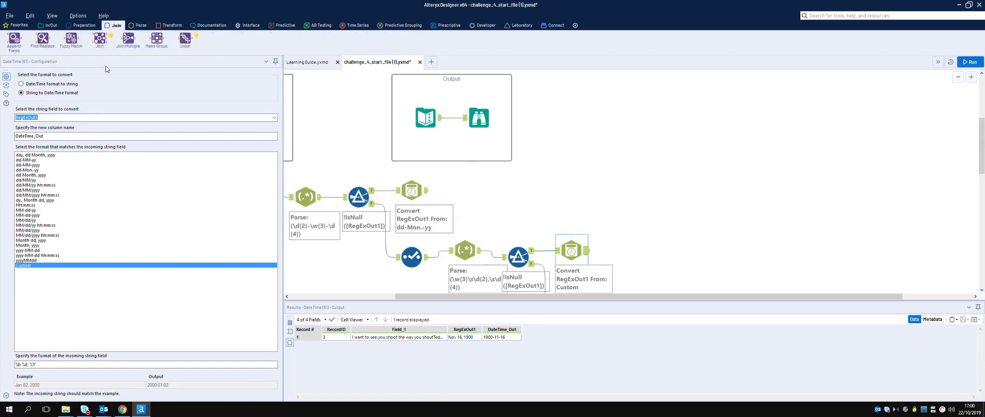
pyautogui.moveTo(185, 40); pyautogui.dragTo(741, 221)
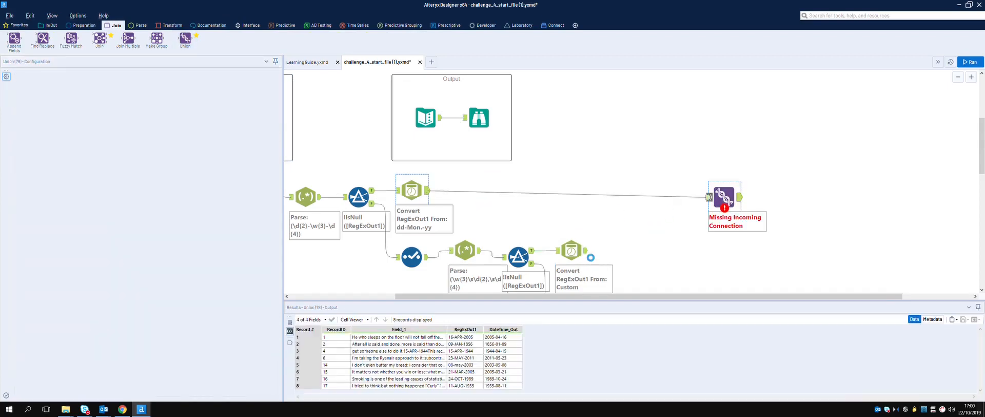
pyautogui.moveTo(587, 251); pyautogui.dragTo(710, 197)
pyautogui.scroll(-3, 710, 206)
pyautogui.moveTo(748, 233); pyautogui.dragTo(710, 107)
pyautogui.scroll(-3, 781, 165)
pyautogui.moveTo(905, 221); pyautogui.dragTo(710, 104)
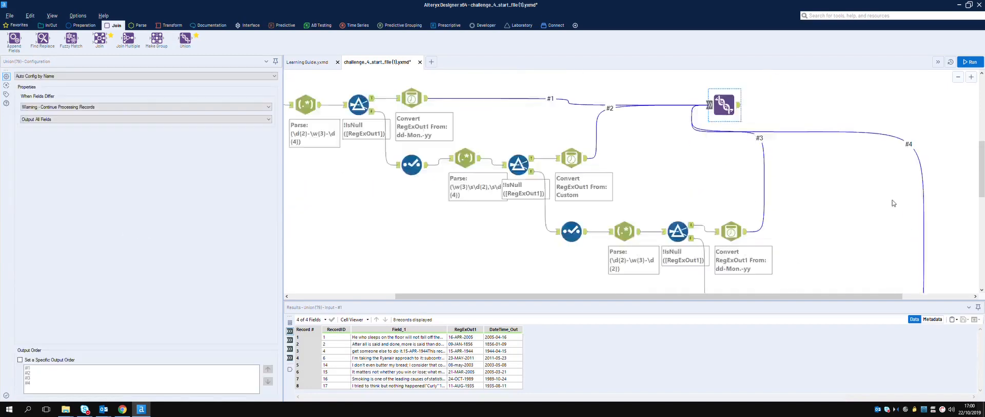
# Step: Connect the DateTime outputs of the fifth and sixth branches to the Union tool
pyautogui.scroll(-6, 893, 202)
pyautogui.rightClick(898, 177)
pyautogui.click(945, 163)
pyautogui.scroll(-1, 923, 200)
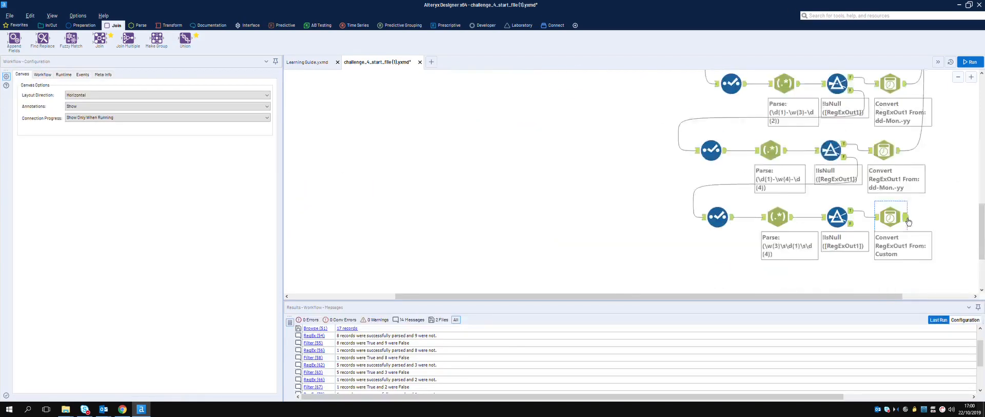
pyautogui.scroll(6, 770, 170)
pyautogui.moveTo(906, 216); pyautogui.dragTo(712, 184)
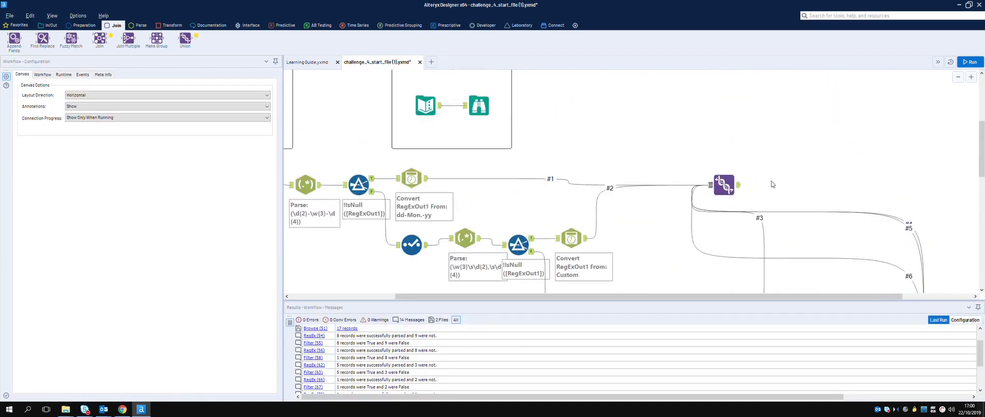
# Step: Run the workflow and review the record order and standardized dates in the Union tool's output
pyautogui.click(974, 62)
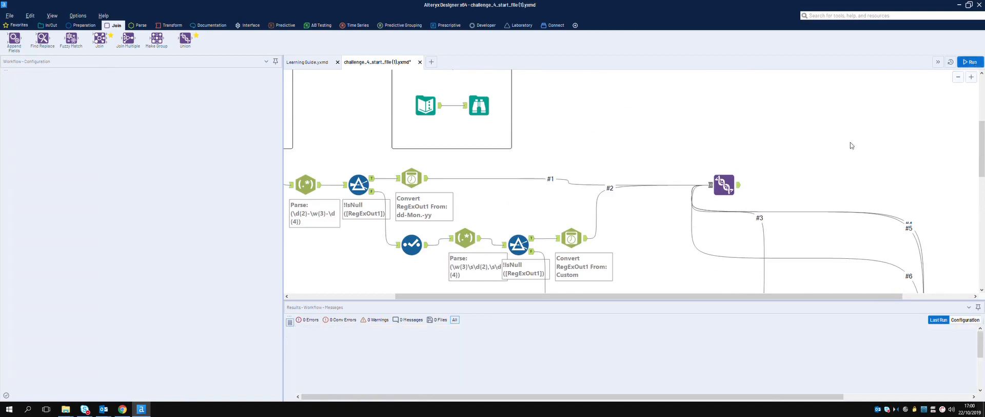
pyautogui.click(741, 187)
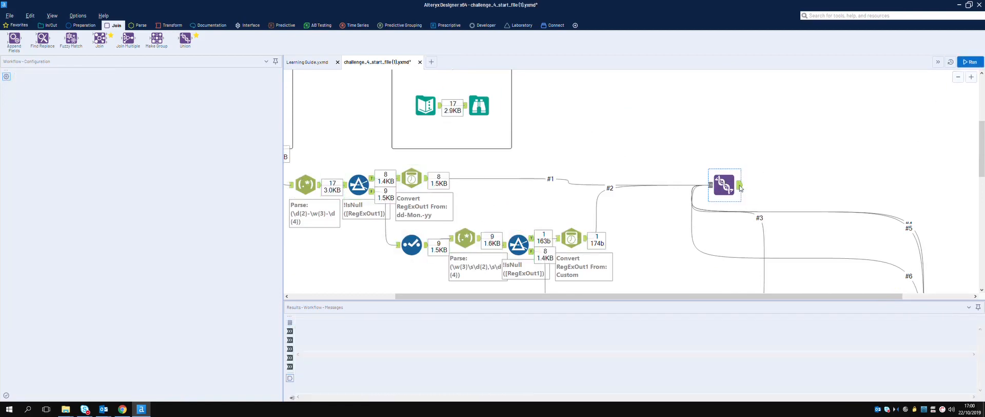
pyautogui.scroll(-2, 498, 356)
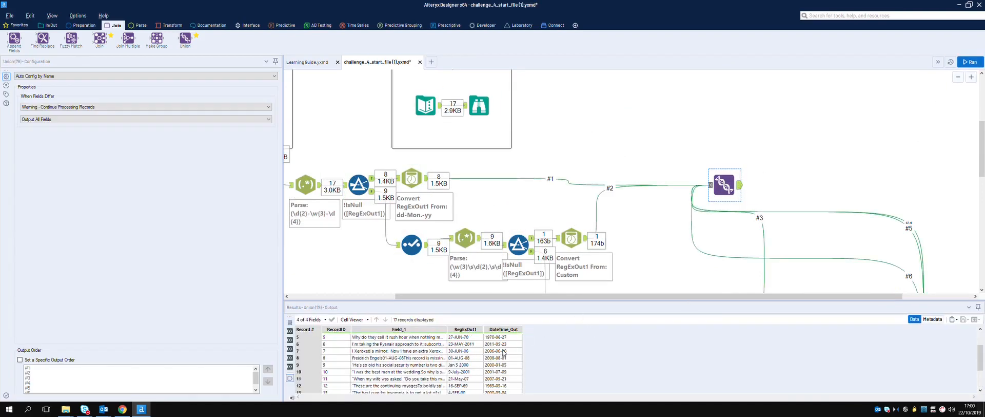
pyautogui.scroll(-3, 501, 353)
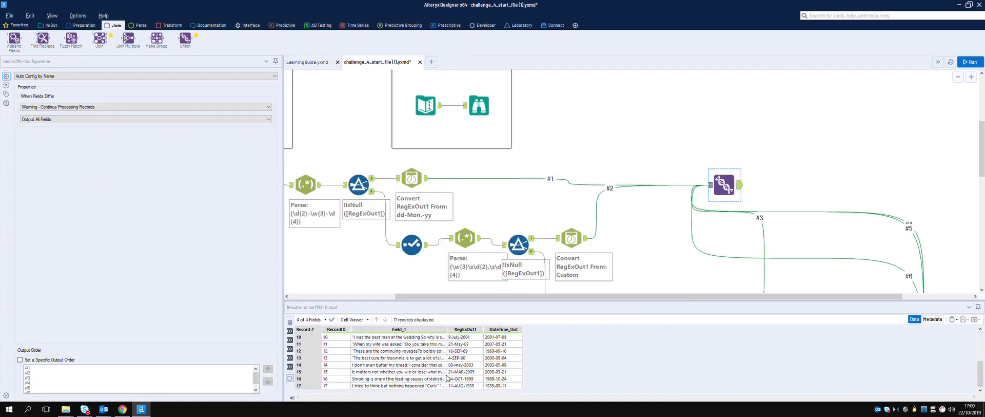
pyautogui.scroll(5, 338, 386)
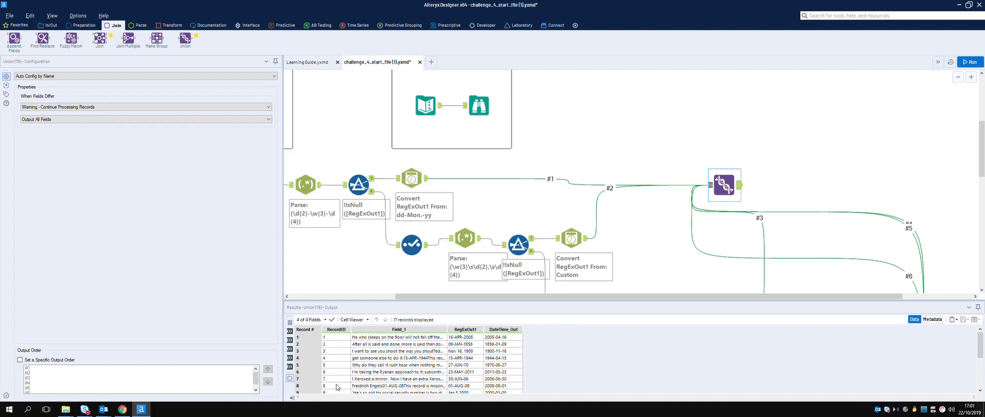
pyautogui.scroll(-3, 342, 339)
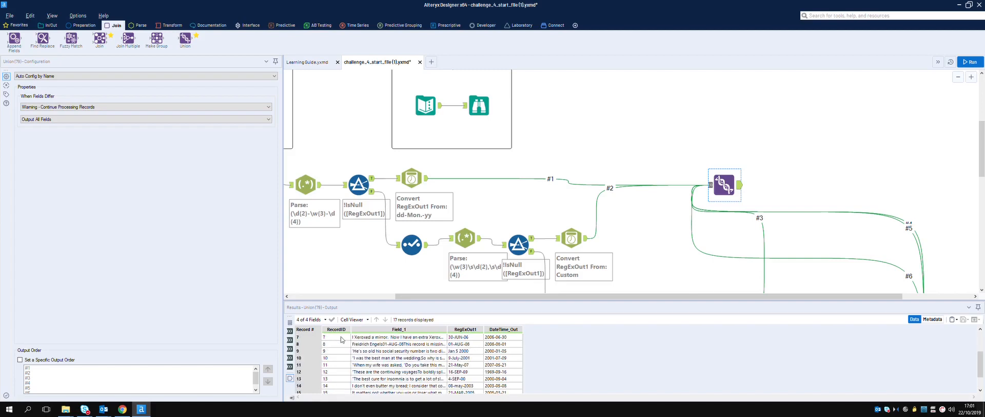
pyautogui.scroll(3, 341, 339)
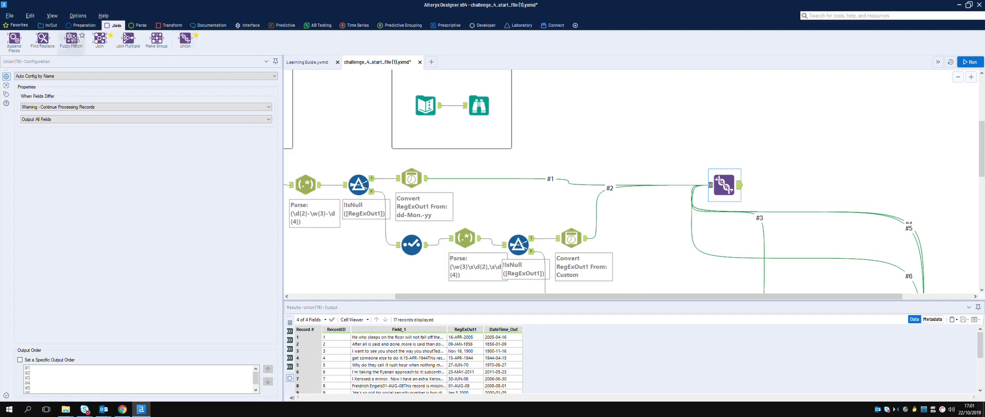
# Step: Add a Select tool after the Union, exclude the RecordID and RegExOut1 fields, and check the remaining fields against the expected output
pyautogui.click(83, 26)
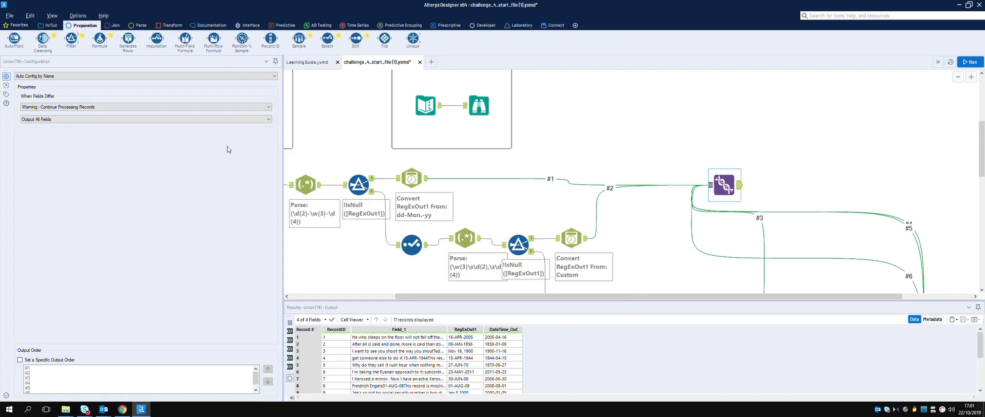
pyautogui.moveTo(328, 39); pyautogui.dragTo(771, 186)
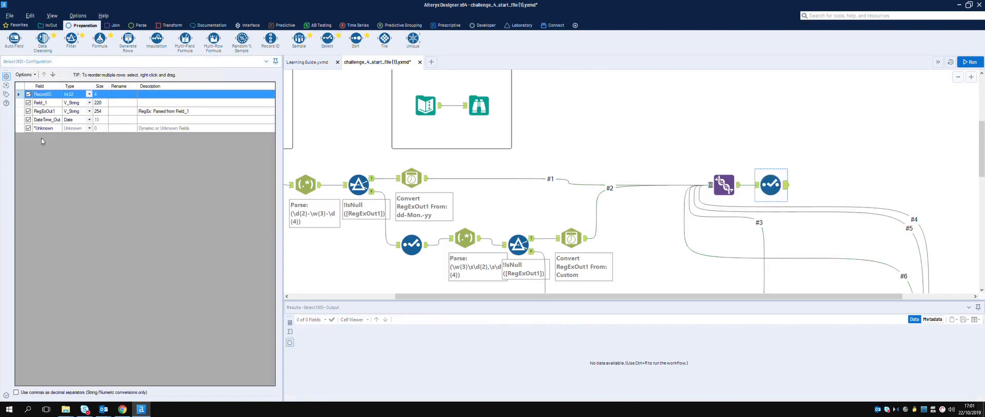
pyautogui.click(29, 111)
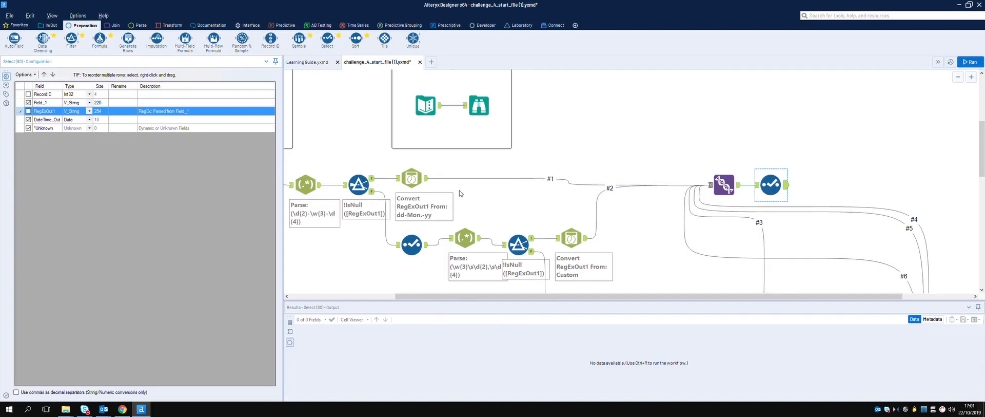
pyautogui.click(482, 109)
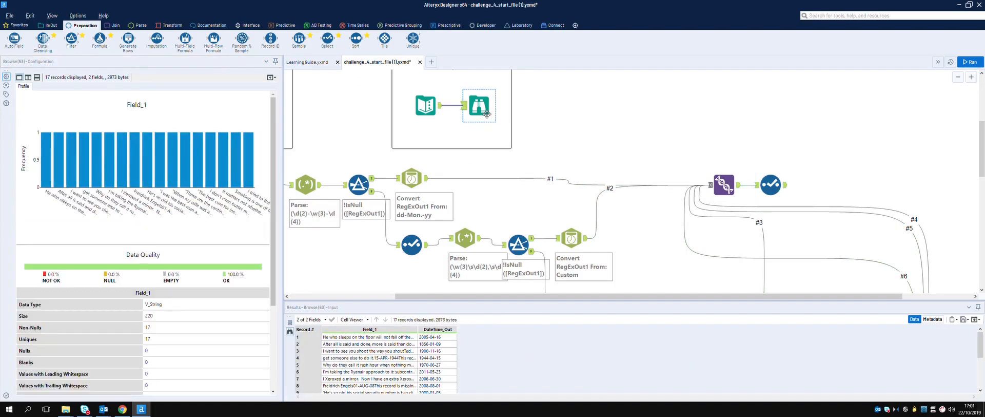
pyautogui.click(787, 187)
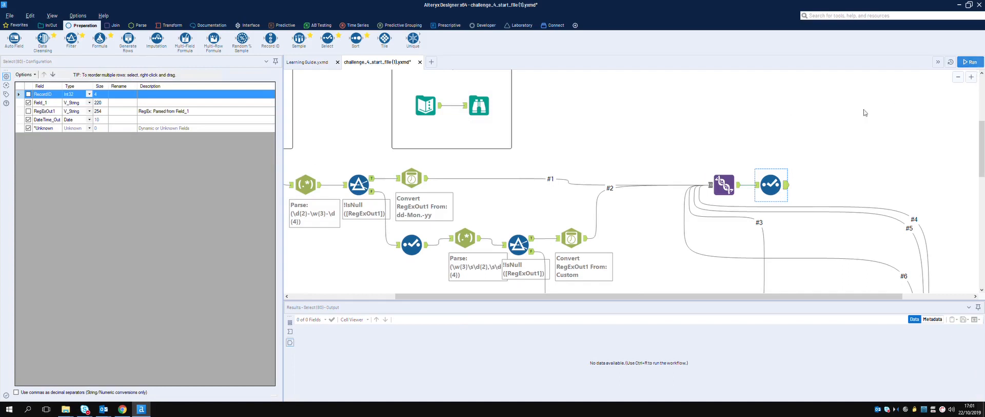
# Step: Connect a Browse tool to the Select tool's output and run the workflow
pyautogui.click(49, 25)
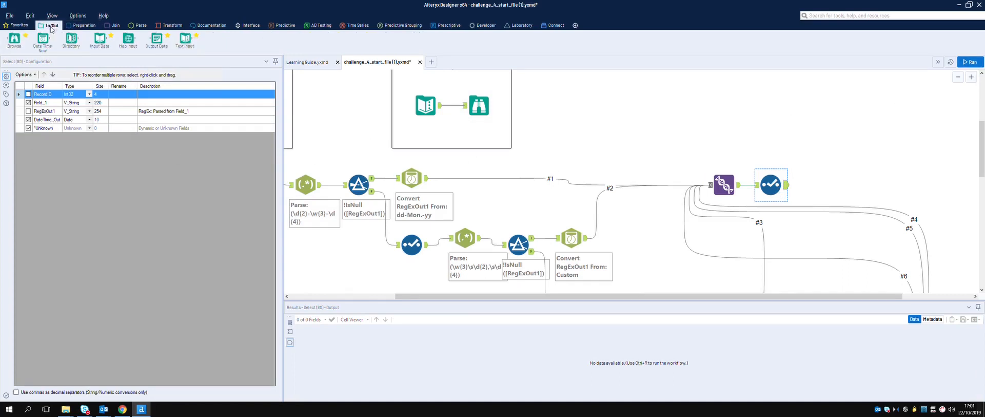
pyautogui.moveTo(15, 38); pyautogui.dragTo(830, 179)
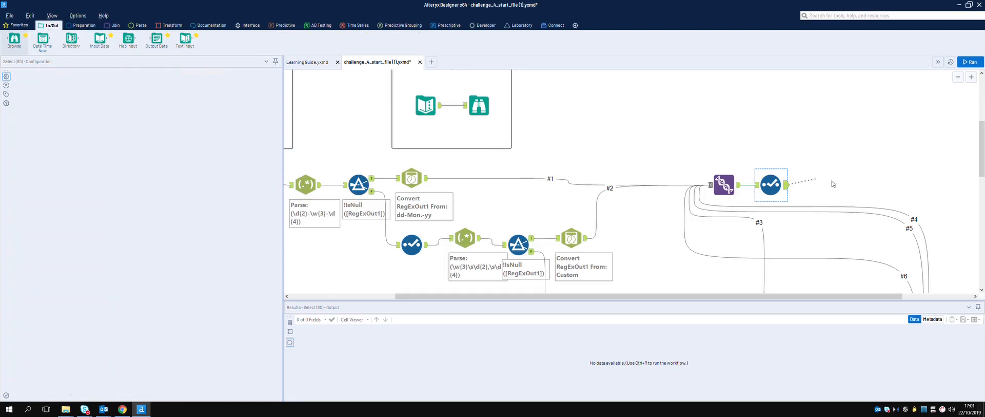
pyautogui.click(969, 61)
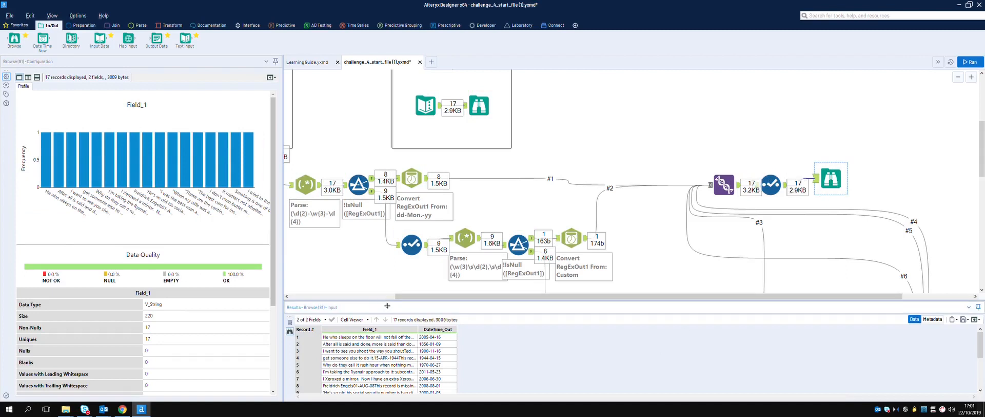
# Step: Enlarge the results area and compare the final Browse tool's records and dates with the expected output
pyautogui.moveTo(387, 305); pyautogui.dragTo(395, 233)
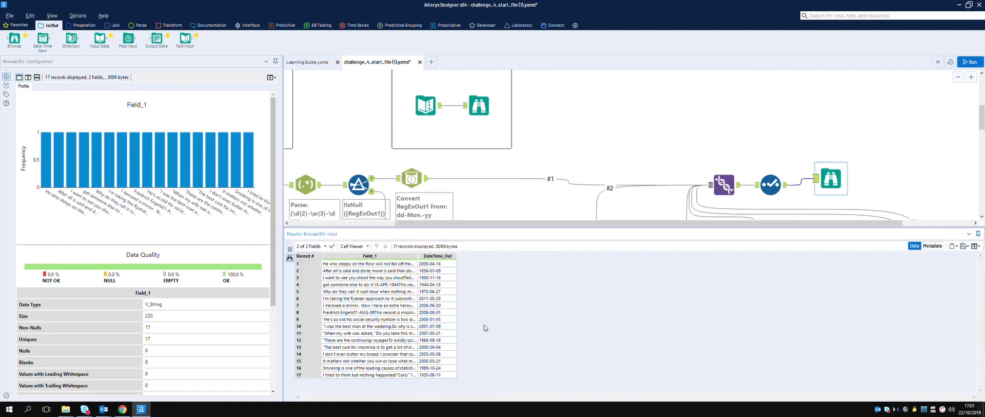
pyautogui.click(480, 105)
pyautogui.click(831, 178)
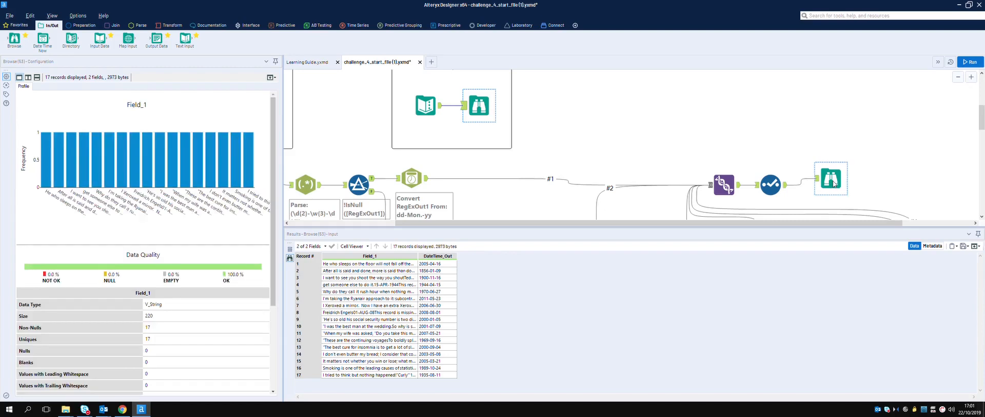
pyautogui.click(487, 108)
pyautogui.moveTo(424, 261); pyautogui.dragTo(542, 261)
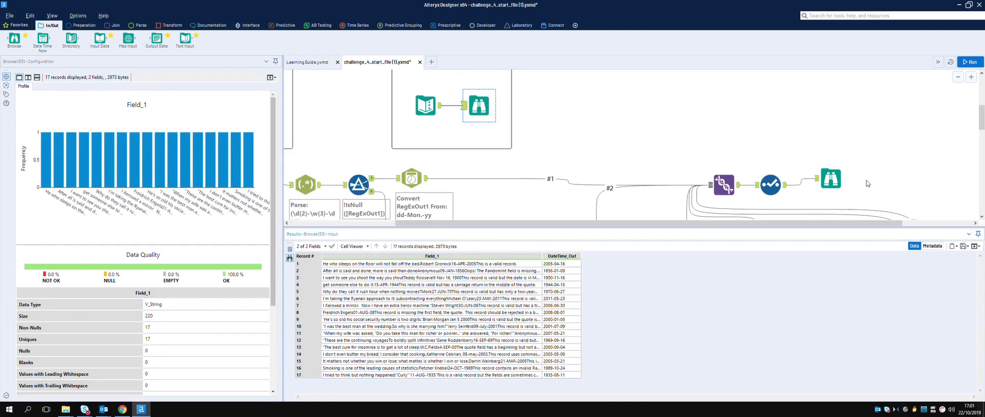
pyautogui.click(841, 187)
pyautogui.click(493, 113)
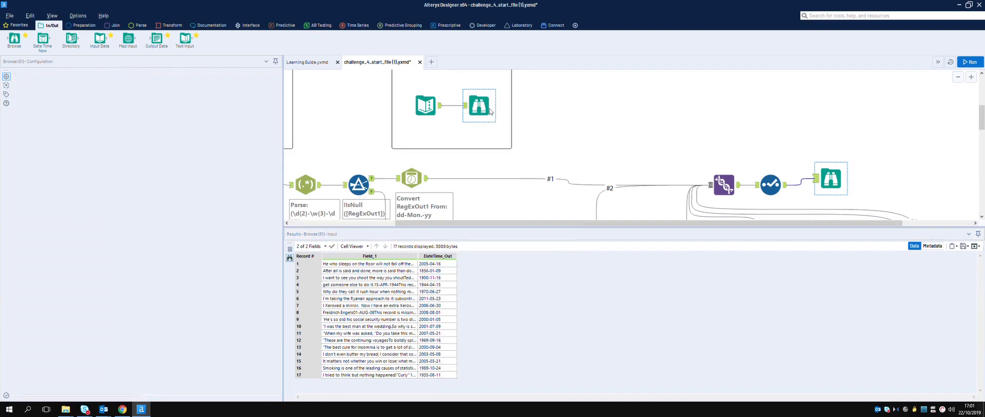
pyautogui.click(841, 183)
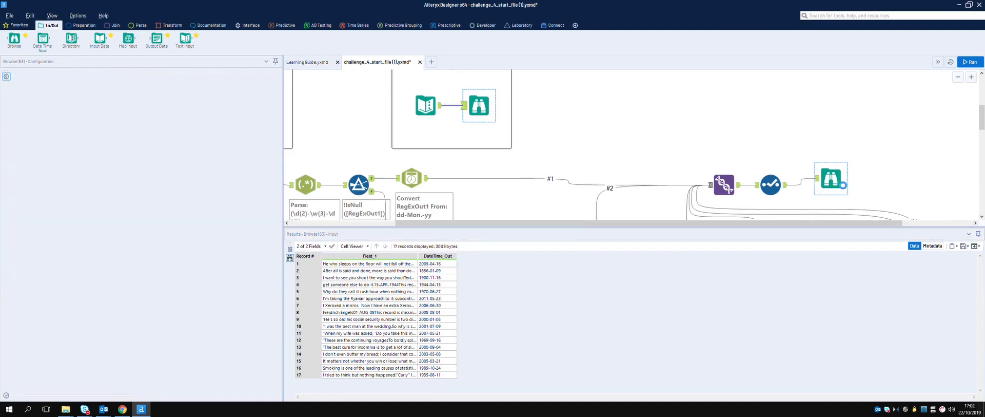
pyautogui.click(483, 111)
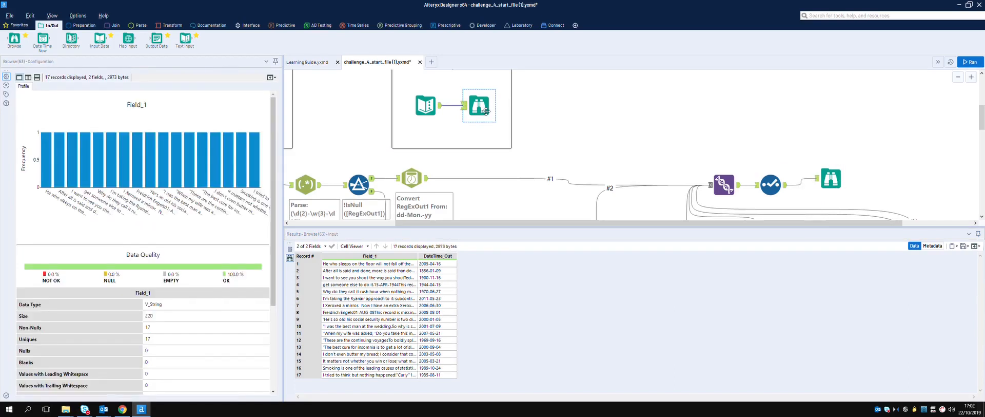
pyautogui.click(673, 157)
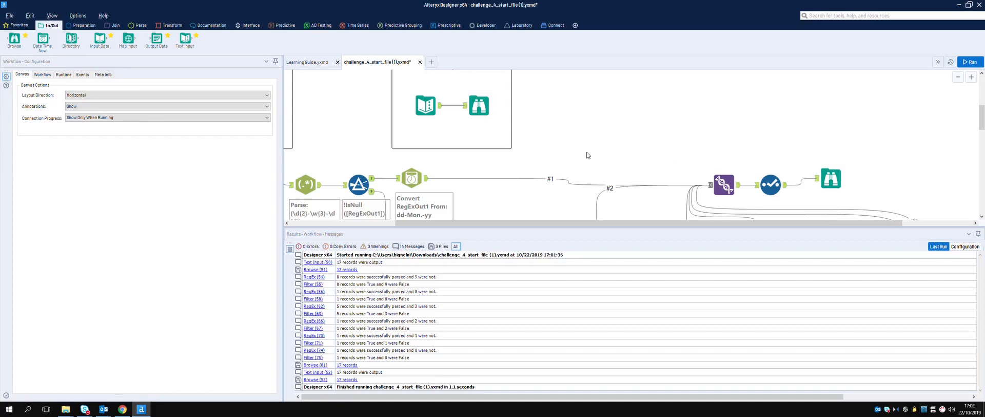
# Step: Switch to the Challenge #4 page in the browser, download challenge_4_solution.yxmd and open it in Alteryx Designer
pyautogui.click(123, 409)
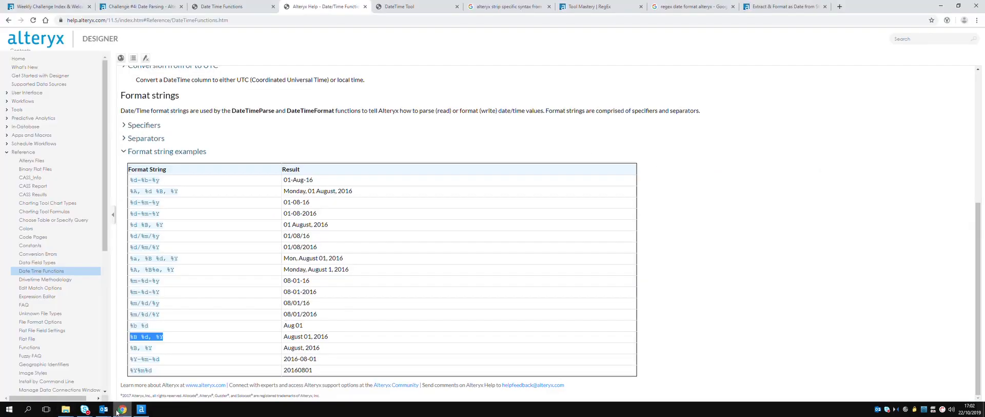
pyautogui.click(138, 7)
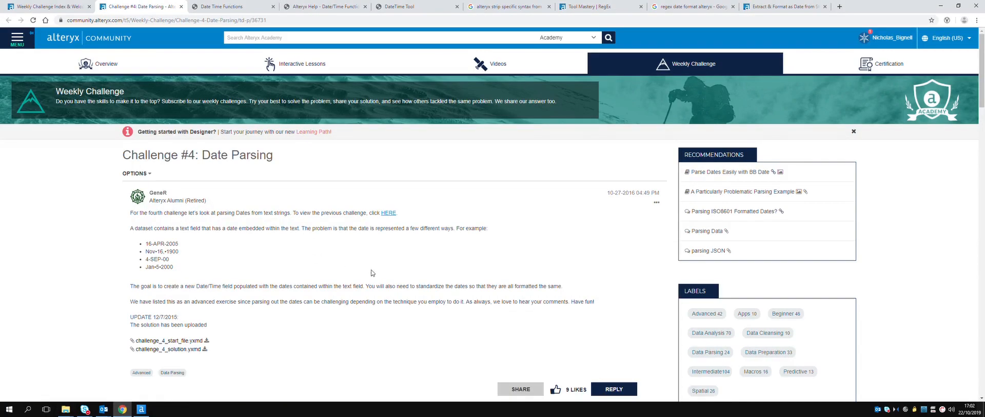
pyautogui.scroll(-2, 372, 269)
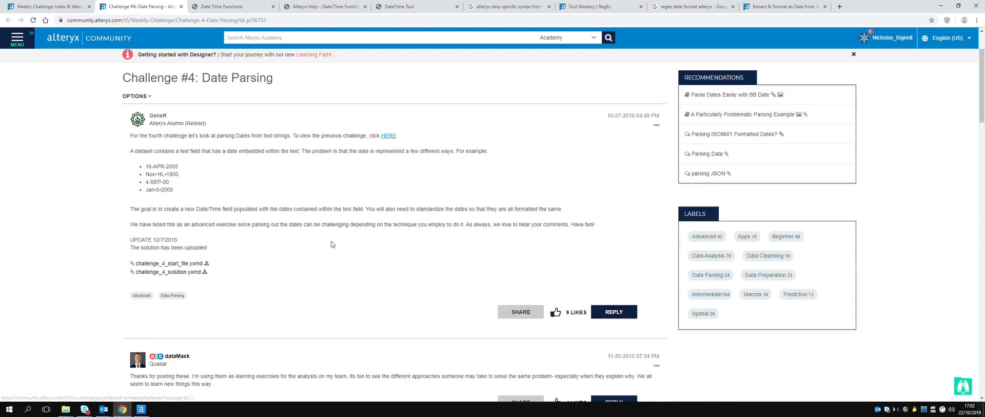
pyautogui.scroll(2, 325, 246)
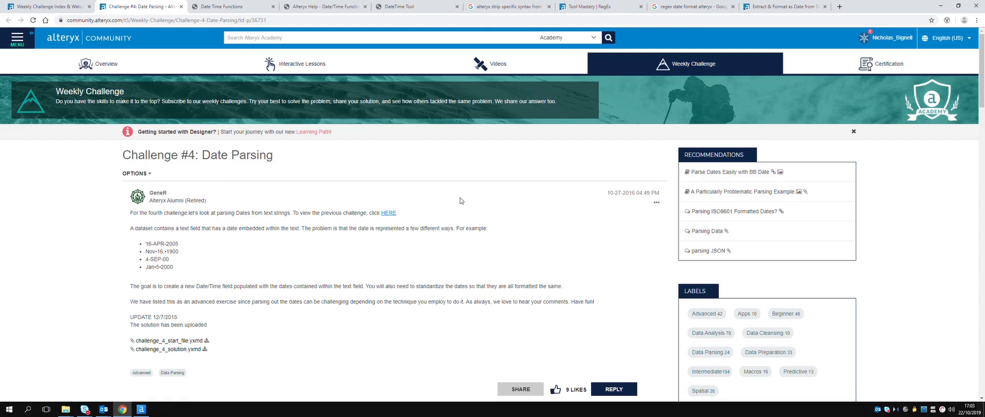
pyautogui.click(208, 352)
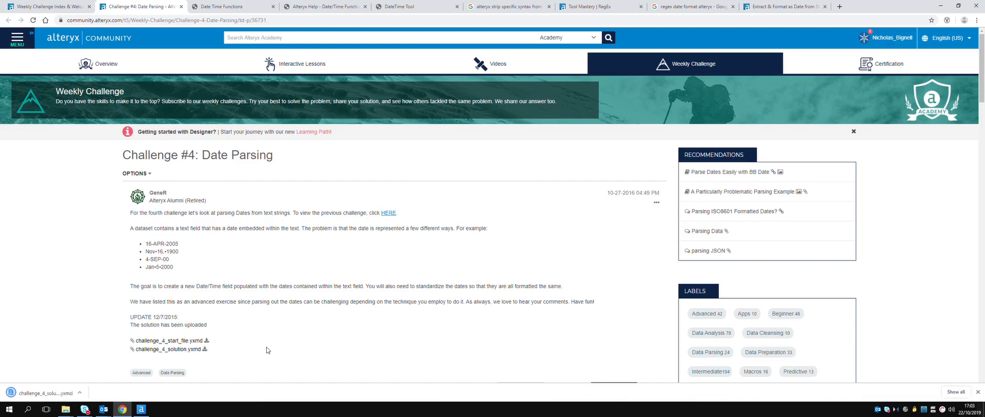
pyautogui.click(83, 393)
pyautogui.click(97, 346)
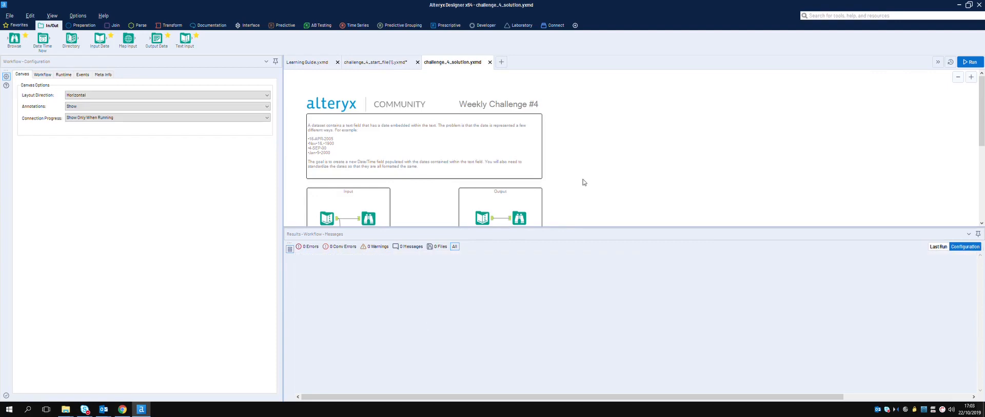
# Step: Examine the solution workflow's RegEx parsing expressions and all three expressions in its first Formula tool
pyautogui.scroll(-5, 583, 181)
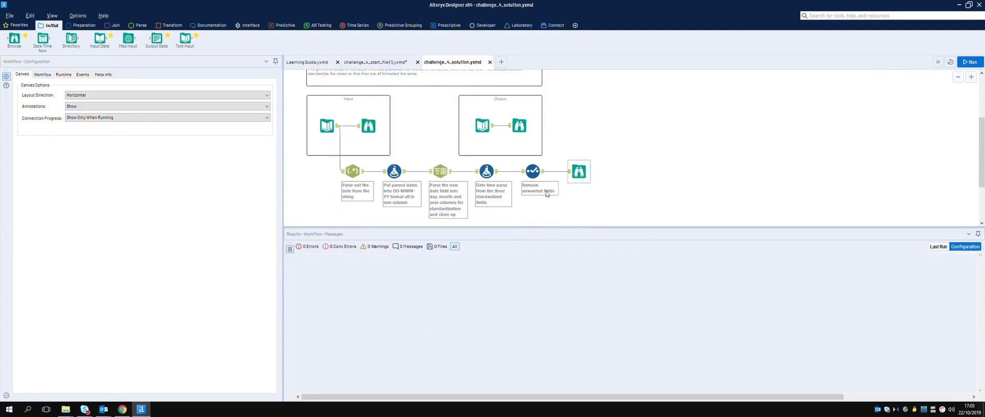
pyautogui.scroll(-1, 372, 211)
pyautogui.click(359, 158)
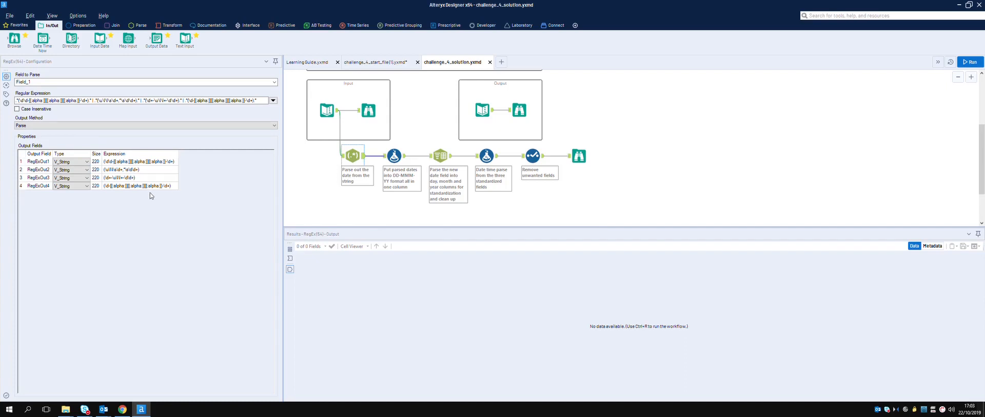
pyautogui.click(403, 157)
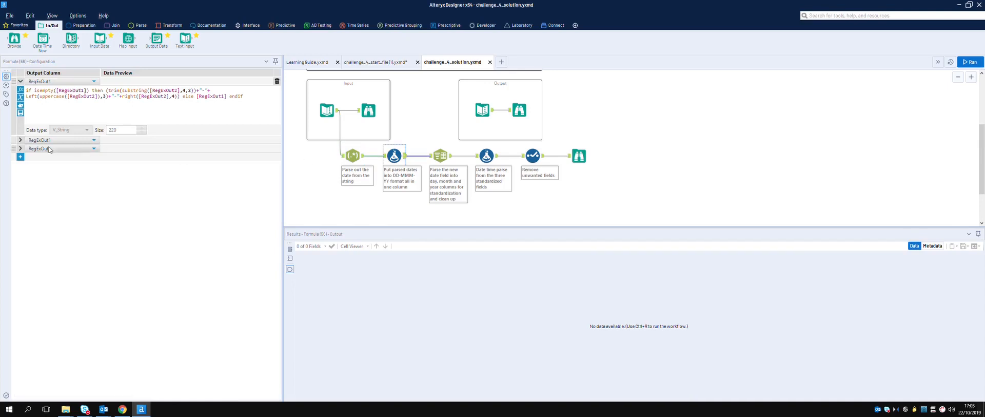
pyautogui.click(20, 139)
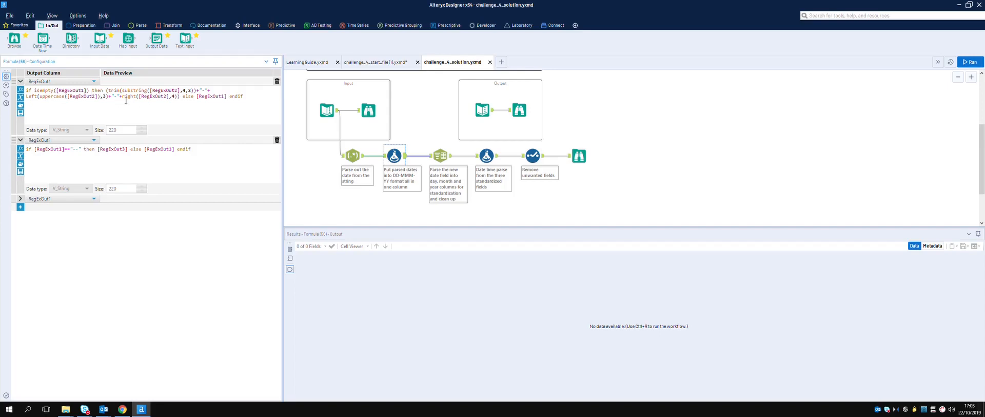
pyautogui.click(20, 199)
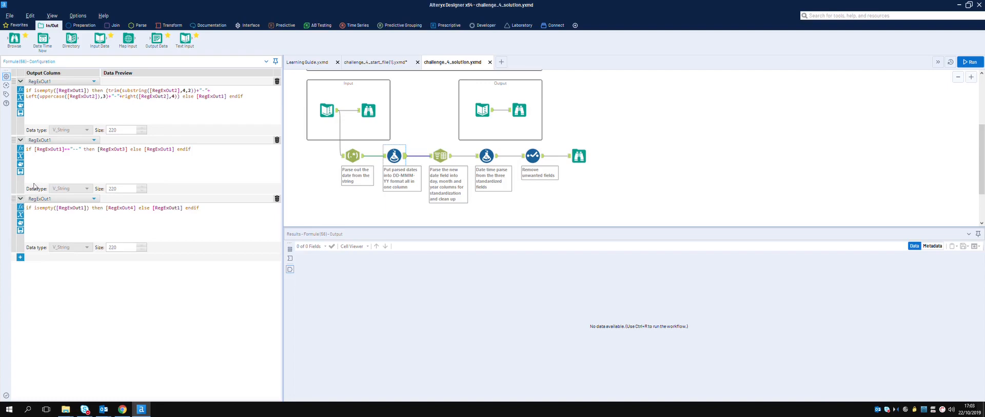
# Step: Examine the solution's Text To Columns settings, the Date1, Date2 and Date3 expressions in the second Formula tool, and the Select fields
pyautogui.click(445, 157)
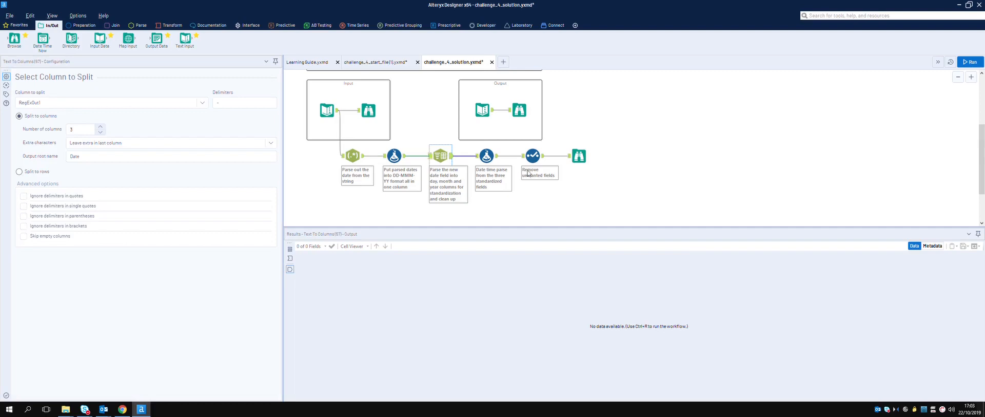
pyautogui.click(495, 158)
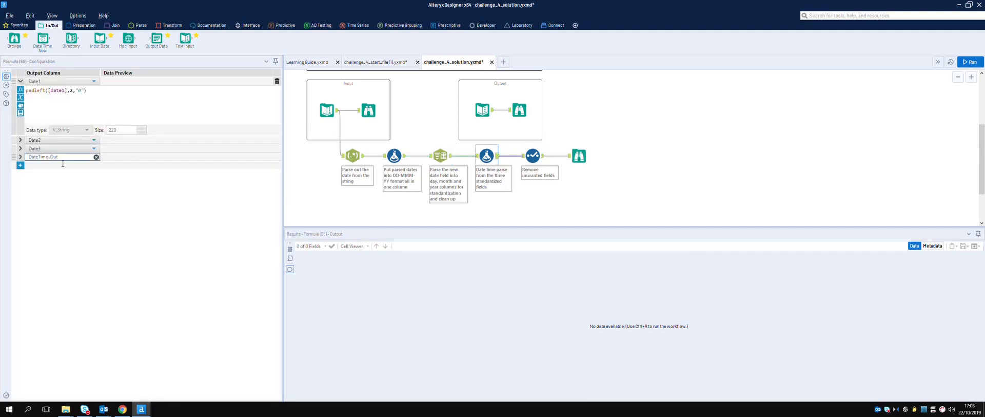
pyautogui.click(21, 140)
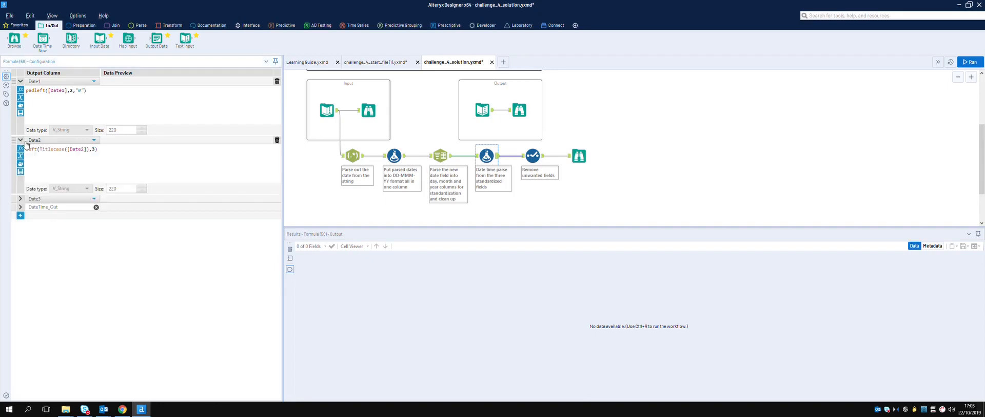
pyautogui.click(21, 199)
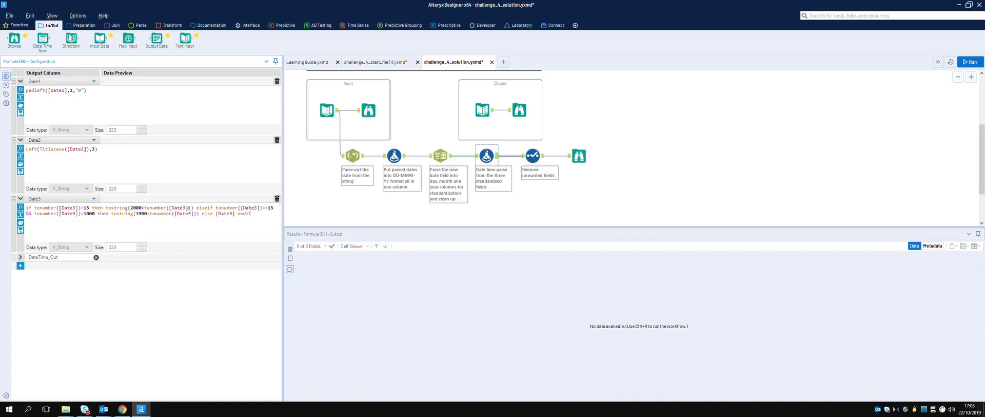
pyautogui.click(538, 163)
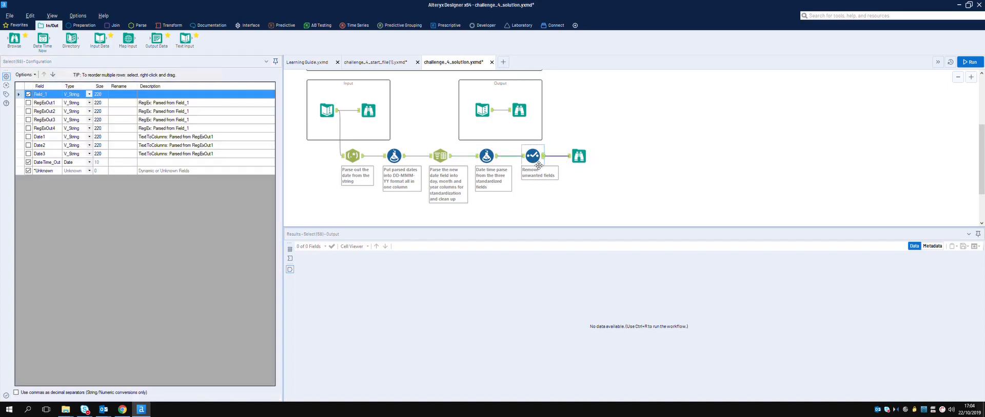
# Step: Run the solution workflow and compare its final Browse results with the expected output
pyautogui.click(581, 159)
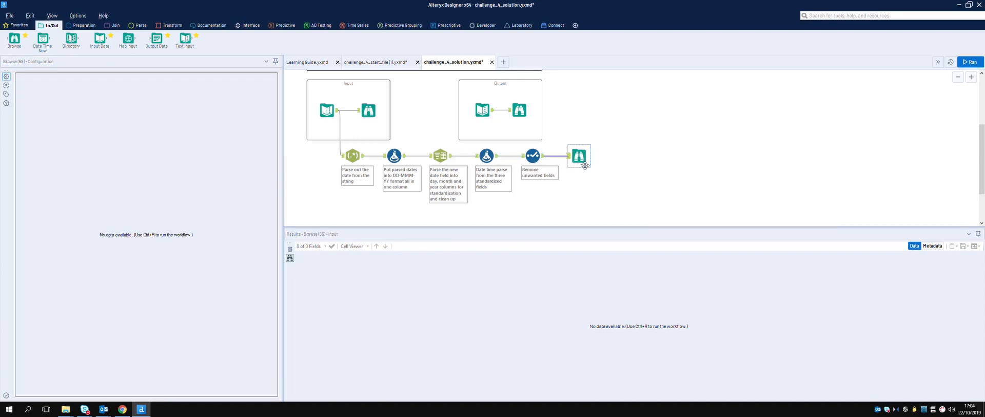
pyautogui.click(970, 62)
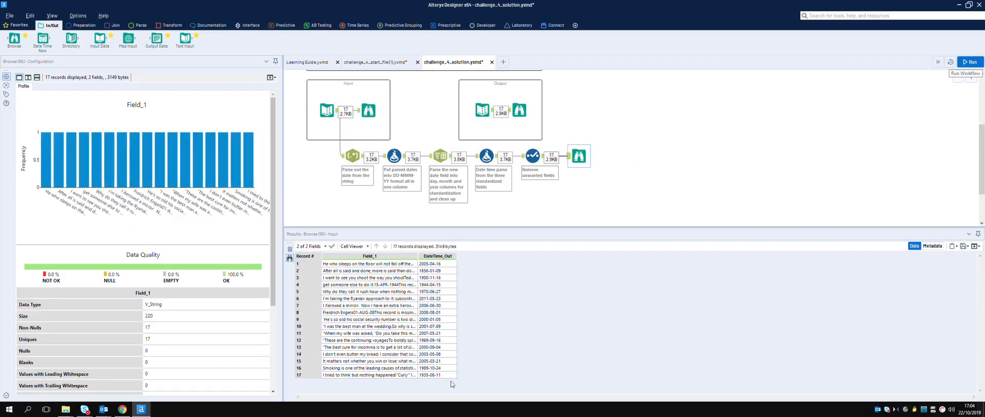
pyautogui.click(520, 110)
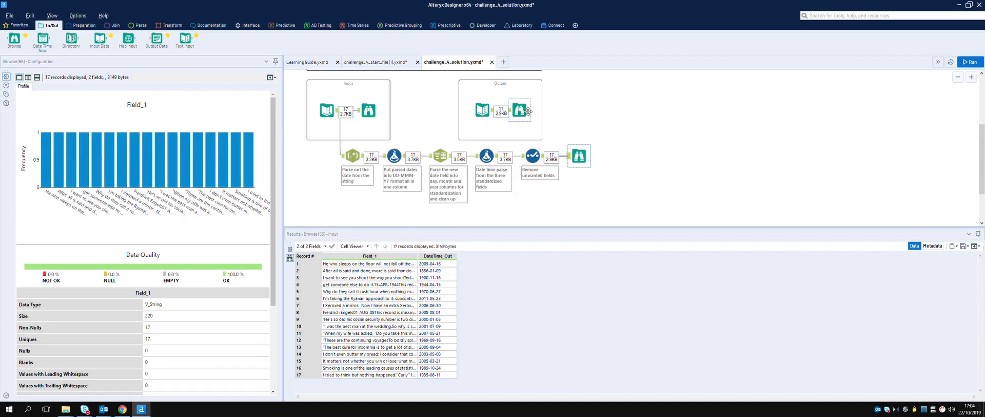
pyautogui.click(579, 155)
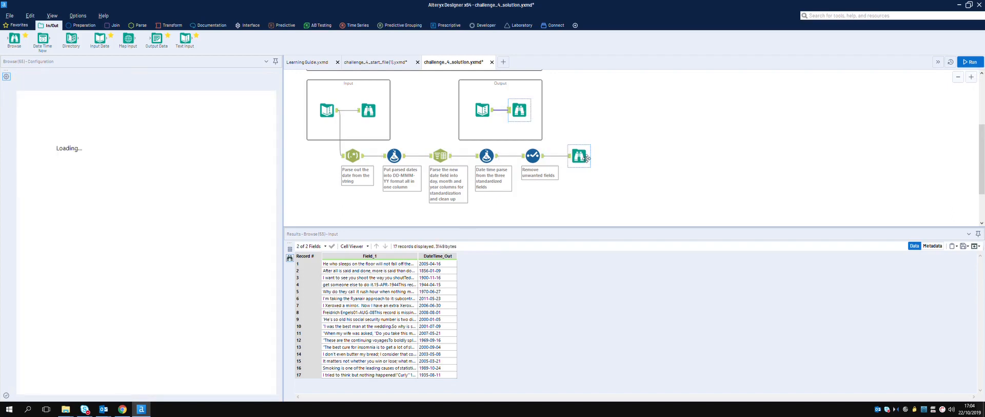